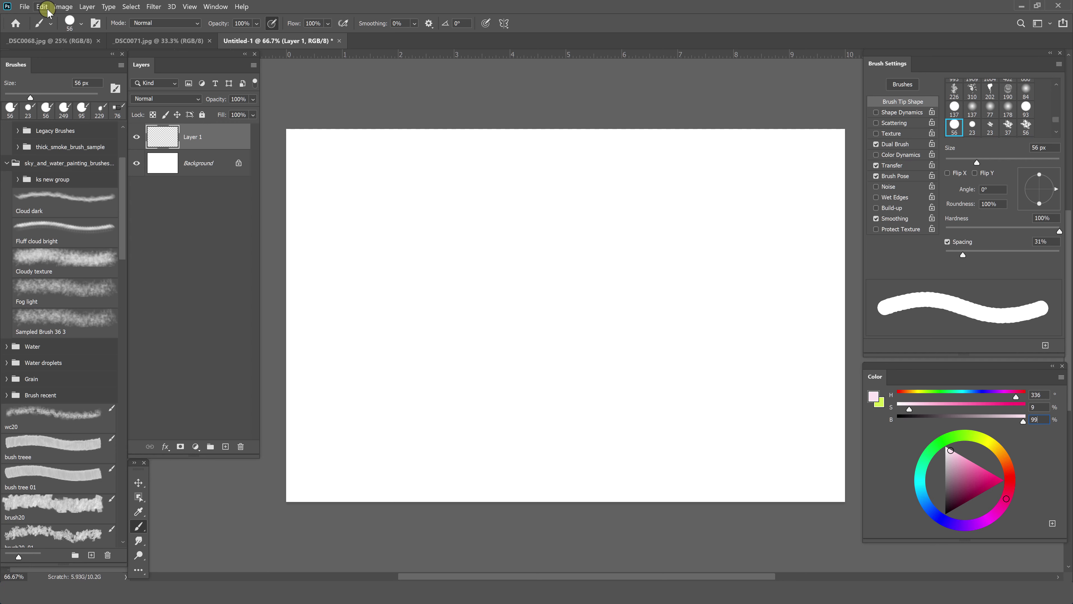
Fill Layer 1 with the pale pink foreground colour using Edit > Fill.
{"action": "left_click", "coordinate": [41, 6]}
{"action": "left_click", "coordinate": [36, 148]}
{"action": "left_click", "coordinate": [351, 224]}
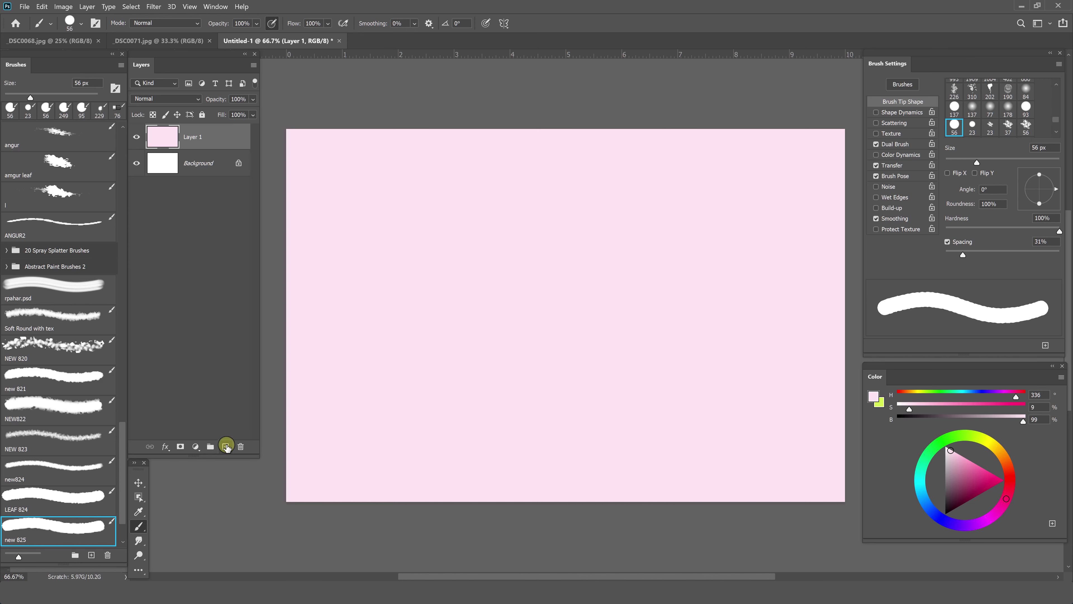
Paint purple and lavender-blue cloud wisps and bands diagonally across the pink sky.
{"action": "mouse_move", "coordinate": [372, 173]}
{"action": "left_mouse_down"}
{"action": "mouse_move", "coordinate": [348, 185]}
{"action": "mouse_move", "coordinate": [455, 161]}
{"action": "mouse_move", "coordinate": [373, 168]}
{"action": "mouse_move", "coordinate": [319, 139]}
{"action": "mouse_move", "coordinate": [582, 173]}
{"action": "left_mouse_up"}
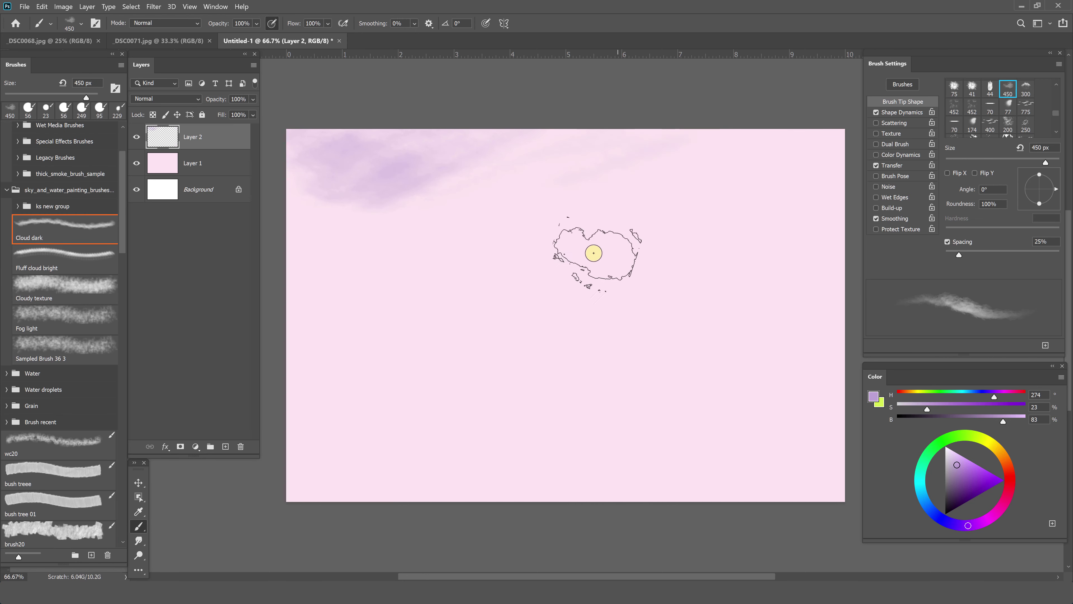
{"action": "mouse_move", "coordinate": [843, 265]}
{"action": "left_mouse_down"}
{"action": "mouse_move", "coordinate": [340, 388]}
{"action": "mouse_move", "coordinate": [400, 239]}
{"action": "left_mouse_up"}
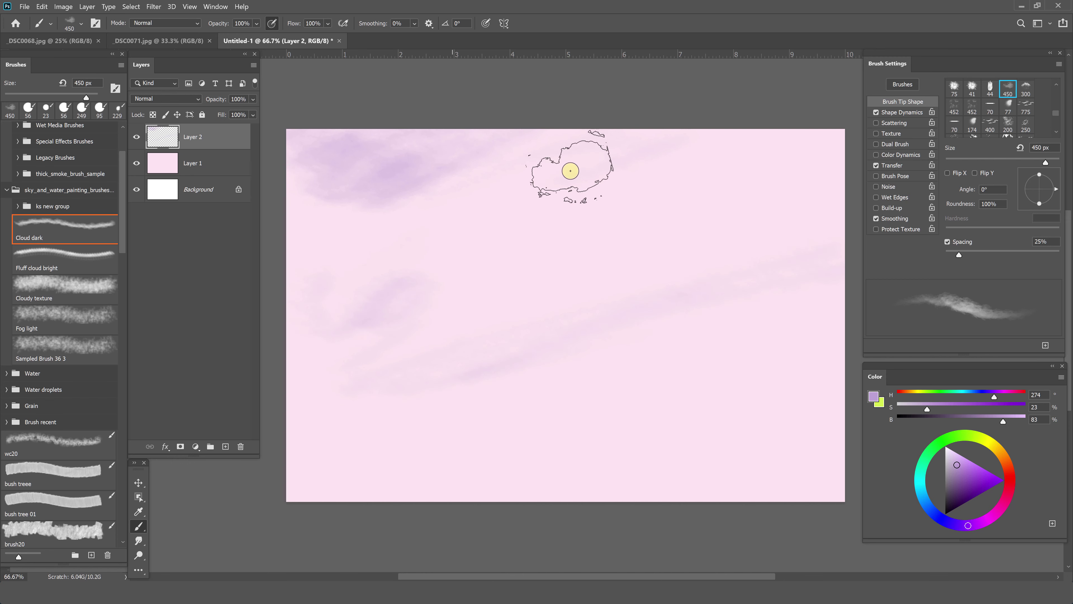
{"action": "mouse_move", "coordinate": [570, 170]}
{"action": "left_mouse_down"}
{"action": "mouse_move", "coordinate": [814, 179]}
{"action": "mouse_move", "coordinate": [311, 352]}
{"action": "mouse_move", "coordinate": [407, 311]}
{"action": "mouse_move", "coordinate": [689, 245]}
{"action": "mouse_move", "coordinate": [460, 307]}
{"action": "mouse_move", "coordinate": [733, 208]}
{"action": "mouse_move", "coordinate": [345, 314]}
{"action": "left_mouse_up"}
{"action": "left_click_drag", "start_coordinate": [985, 396], "coordinate": [976, 397]}
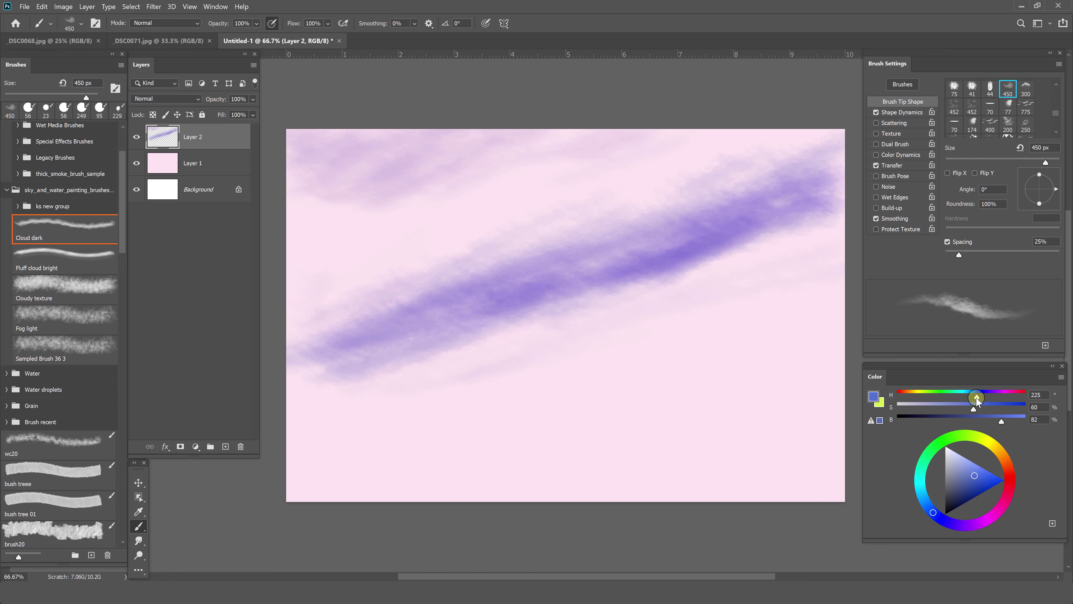
{"action": "mouse_move", "coordinate": [781, 262]}
{"action": "left_mouse_down"}
{"action": "mouse_move", "coordinate": [620, 305]}
{"action": "mouse_move", "coordinate": [731, 340]}
{"action": "mouse_move", "coordinate": [566, 333]}
{"action": "mouse_move", "coordinate": [791, 257]}
{"action": "left_mouse_up"}
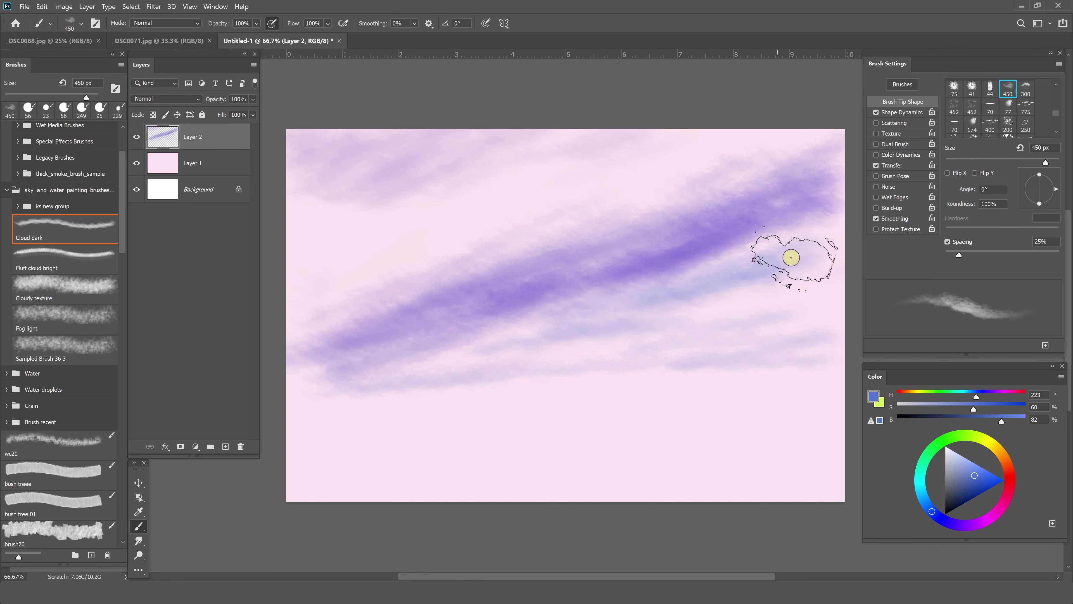
Sample sky purples to repaint the cloud band and darken the upper-left sky.
{"action": "left_click", "coordinate": [398, 168], "text": "alt"}
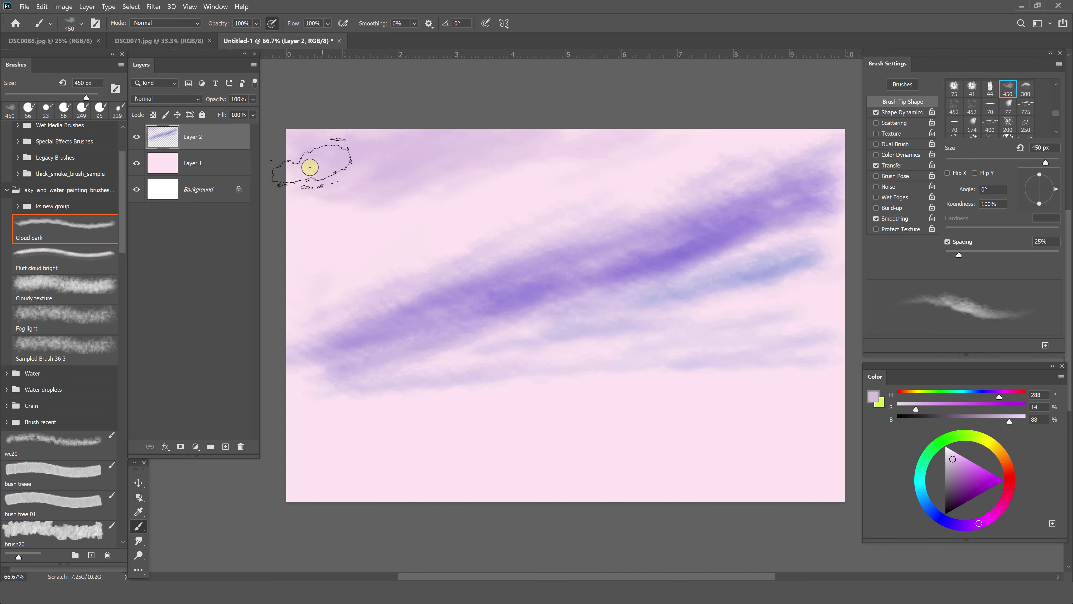
{"action": "left_click", "coordinate": [676, 244], "text": "alt"}
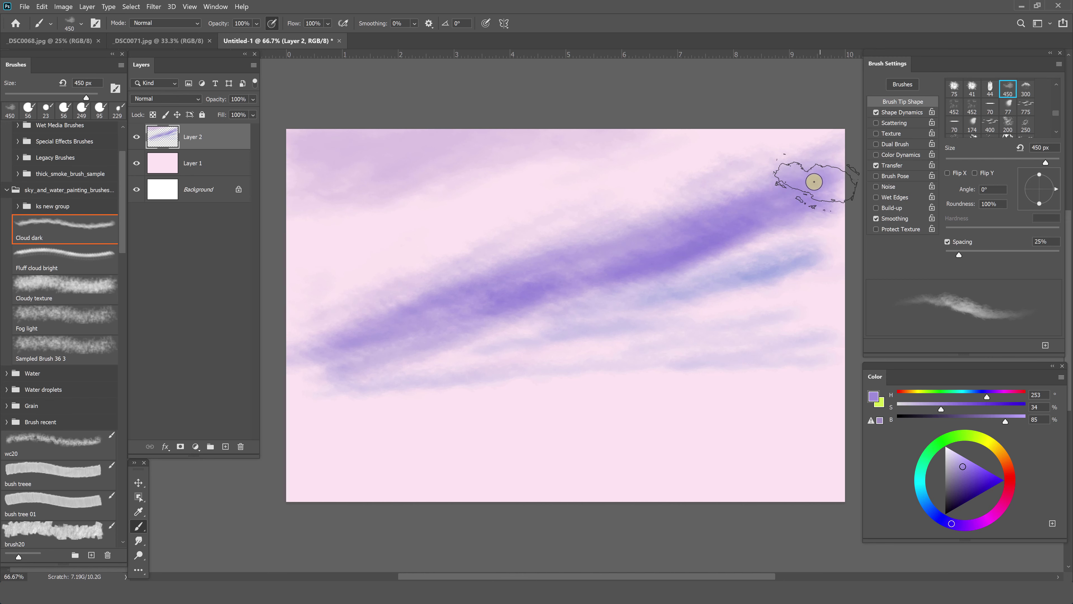
{"action": "mouse_move", "coordinate": [814, 181]}
{"action": "left_mouse_down"}
{"action": "mouse_move", "coordinate": [708, 173]}
{"action": "mouse_move", "coordinate": [479, 282]}
{"action": "mouse_move", "coordinate": [525, 235]}
{"action": "mouse_move", "coordinate": [761, 176]}
{"action": "left_mouse_up"}
{"action": "left_click", "coordinate": [761, 177], "text": "alt"}
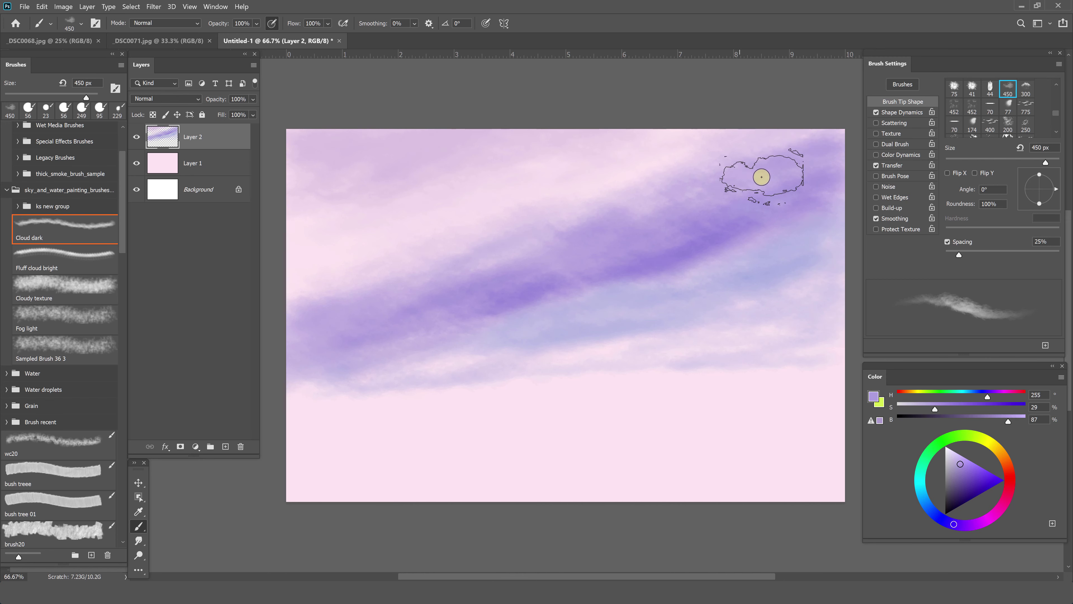
{"action": "left_click", "coordinate": [698, 245], "text": "alt"}
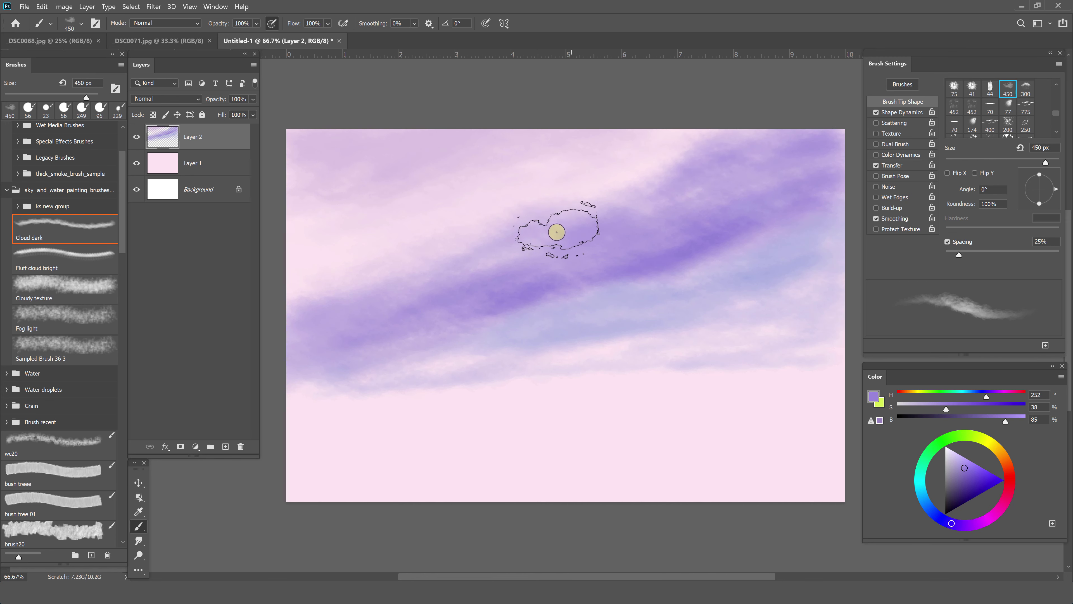
{"action": "left_click_drag", "start_coordinate": [464, 152], "coordinate": [321, 148]}
Resample the sky's purples, then paint a soft white glow across the lower sky.
{"action": "left_click", "coordinate": [549, 276], "text": "alt"}
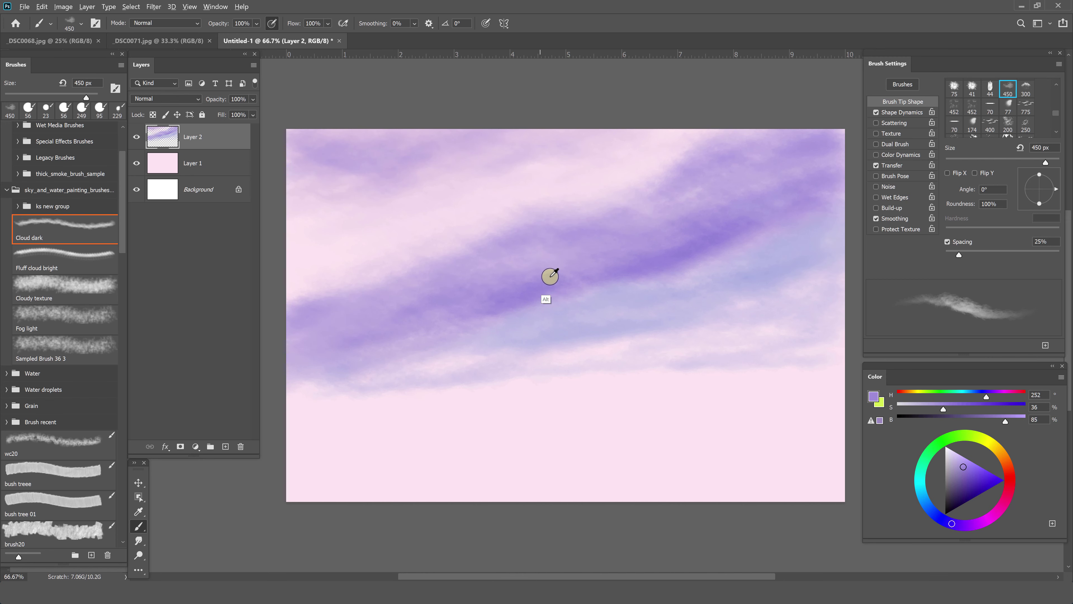
{"action": "left_click", "coordinate": [763, 250], "text": "alt"}
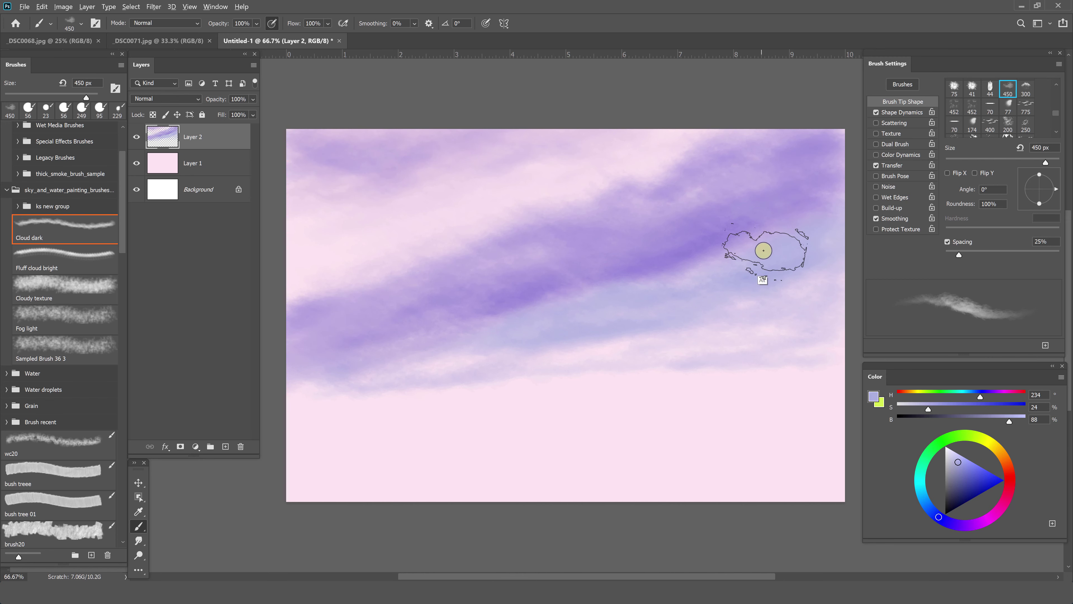
{"action": "key", "text": "ctrl+shift+z"}
{"action": "left_click", "coordinate": [398, 225], "text": "alt"}
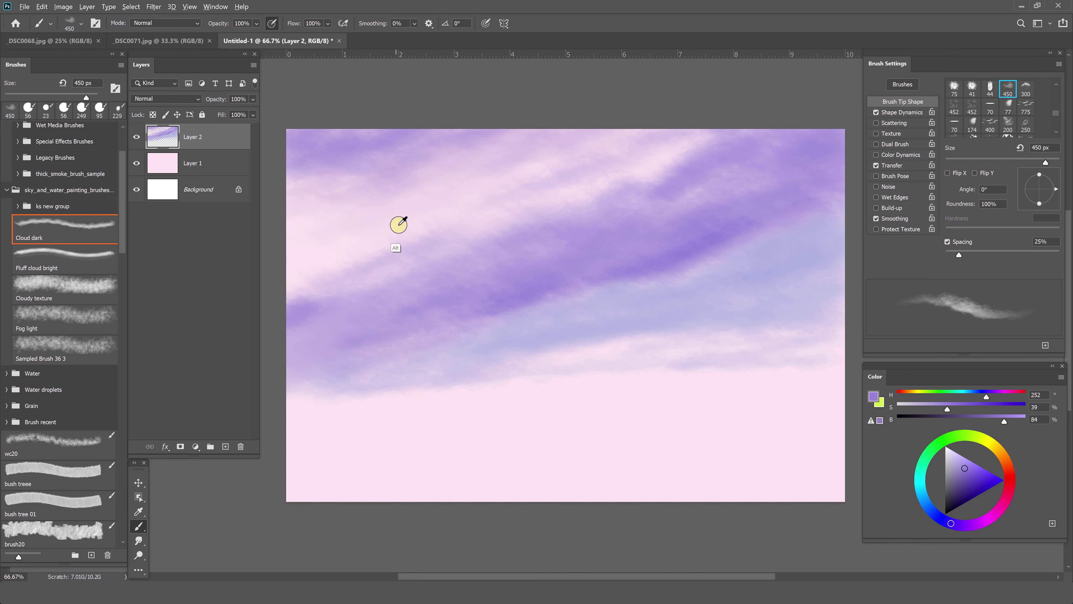
{"action": "left_click", "coordinate": [674, 259], "text": "alt"}
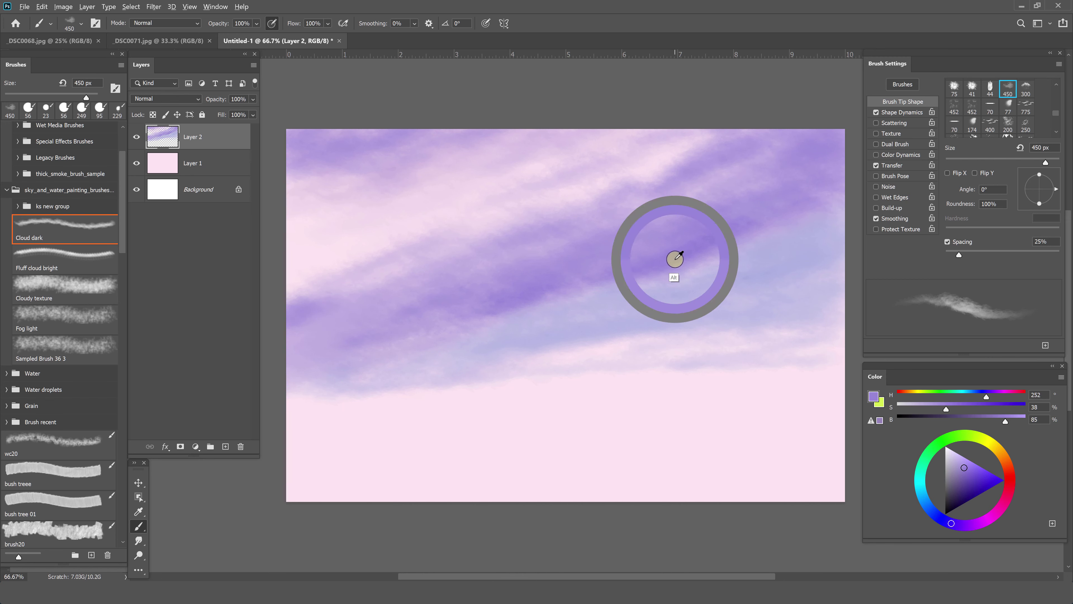
{"action": "left_click", "coordinate": [747, 364], "text": "alt"}
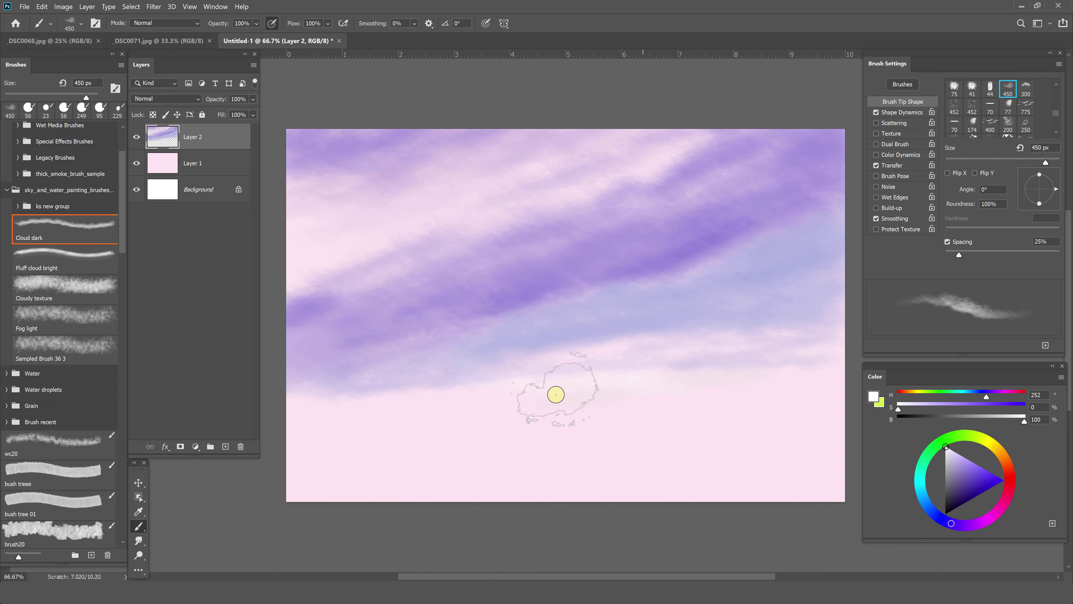
{"action": "left_click_drag", "start_coordinate": [295, 405], "coordinate": [684, 366]}
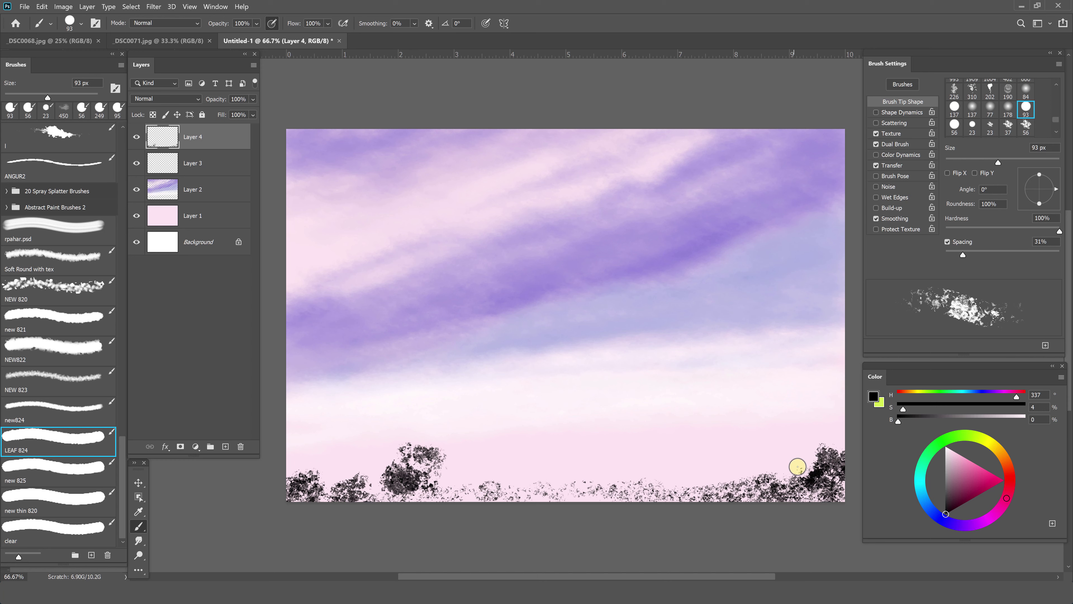
Paint dark foliage splatter along the bottom, spreading out the Dual Brush dabs.
{"action": "mouse_move", "coordinate": [815, 496]}
{"action": "left_mouse_down"}
{"action": "mouse_move", "coordinate": [316, 475]}
{"action": "mouse_move", "coordinate": [287, 444]}
{"action": "mouse_move", "coordinate": [338, 506]}
{"action": "mouse_move", "coordinate": [287, 479]}
{"action": "mouse_move", "coordinate": [754, 486]}
{"action": "mouse_move", "coordinate": [844, 450]}
{"action": "mouse_move", "coordinate": [714, 499]}
{"action": "mouse_move", "coordinate": [376, 486]}
{"action": "mouse_move", "coordinate": [330, 496]}
{"action": "mouse_move", "coordinate": [376, 510]}
{"action": "mouse_move", "coordinate": [378, 462]}
{"action": "mouse_move", "coordinate": [379, 487]}
{"action": "mouse_move", "coordinate": [814, 463]}
{"action": "mouse_move", "coordinate": [532, 502]}
{"action": "mouse_move", "coordinate": [307, 500]}
{"action": "mouse_move", "coordinate": [635, 464]}
{"action": "left_mouse_up"}
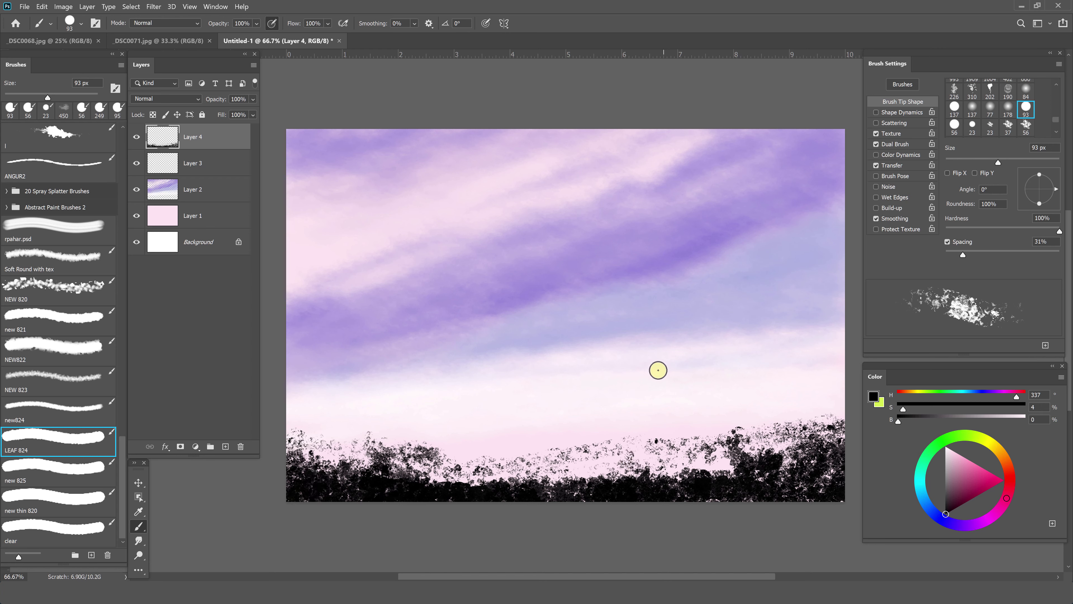
{"action": "mouse_move", "coordinate": [657, 369]}
{"action": "left_mouse_down"}
{"action": "mouse_move", "coordinate": [711, 444]}
{"action": "mouse_move", "coordinate": [777, 409]}
{"action": "left_mouse_up"}
{"action": "left_click", "coordinate": [894, 144]}
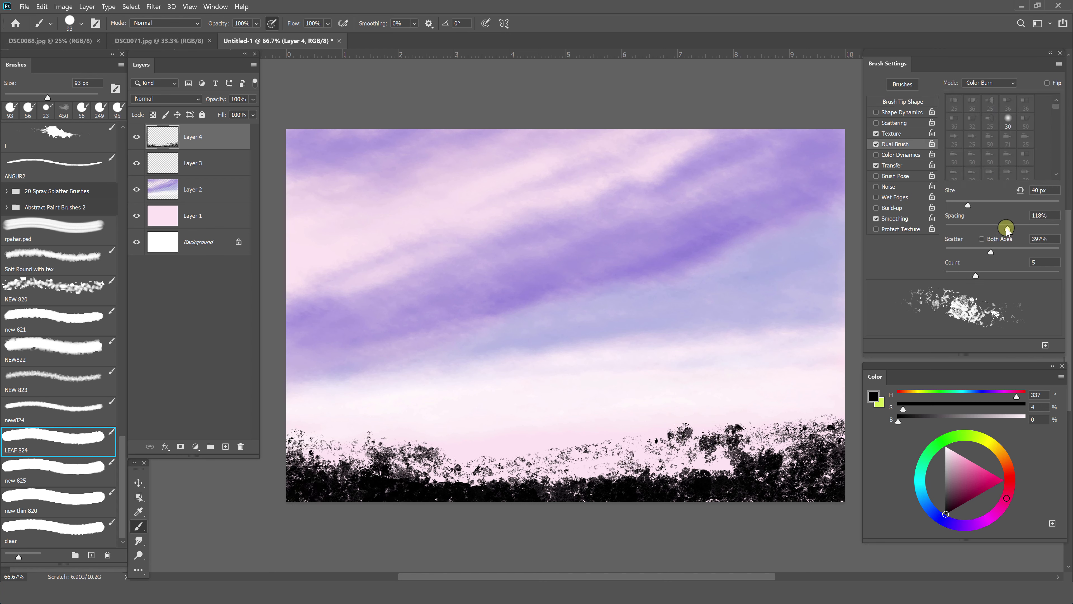
{"action": "left_click_drag", "start_coordinate": [1006, 228], "coordinate": [1023, 228]}
{"action": "mouse_move", "coordinate": [637, 451]}
{"action": "left_mouse_down"}
{"action": "mouse_move", "coordinate": [584, 445]}
{"action": "mouse_move", "coordinate": [525, 460]}
{"action": "mouse_move", "coordinate": [295, 439]}
{"action": "mouse_move", "coordinate": [798, 420]}
{"action": "left_mouse_up"}
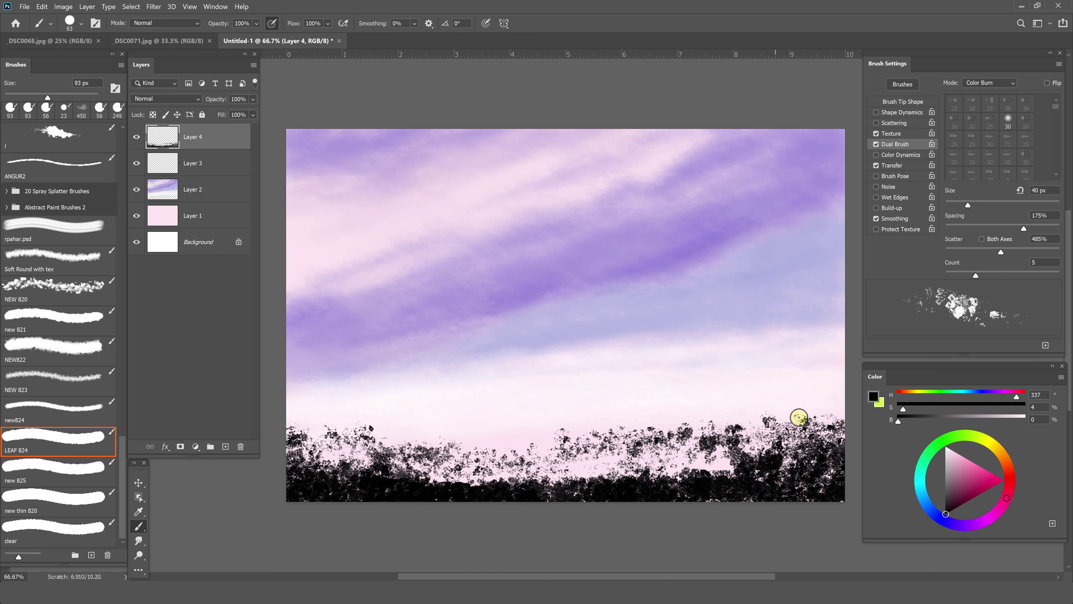
Widen the scatter, swap the secondary tip, and darken the treeline base with NEW 823.
{"action": "left_click_drag", "start_coordinate": [1001, 252], "coordinate": [1009, 253]}
{"action": "left_click", "coordinate": [949, 172]}
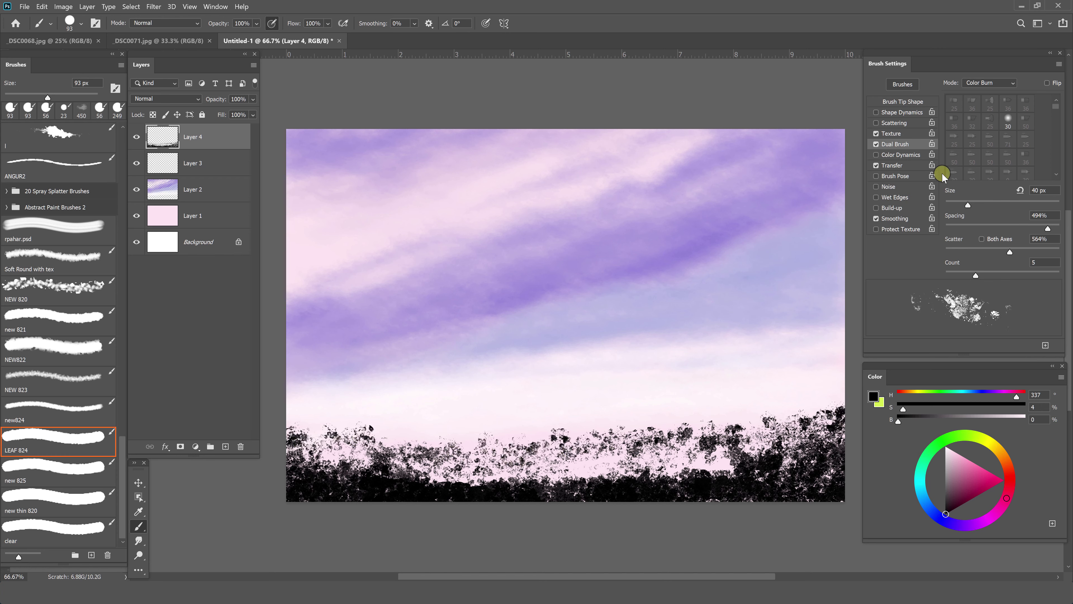
{"action": "left_click", "coordinate": [76, 395]}
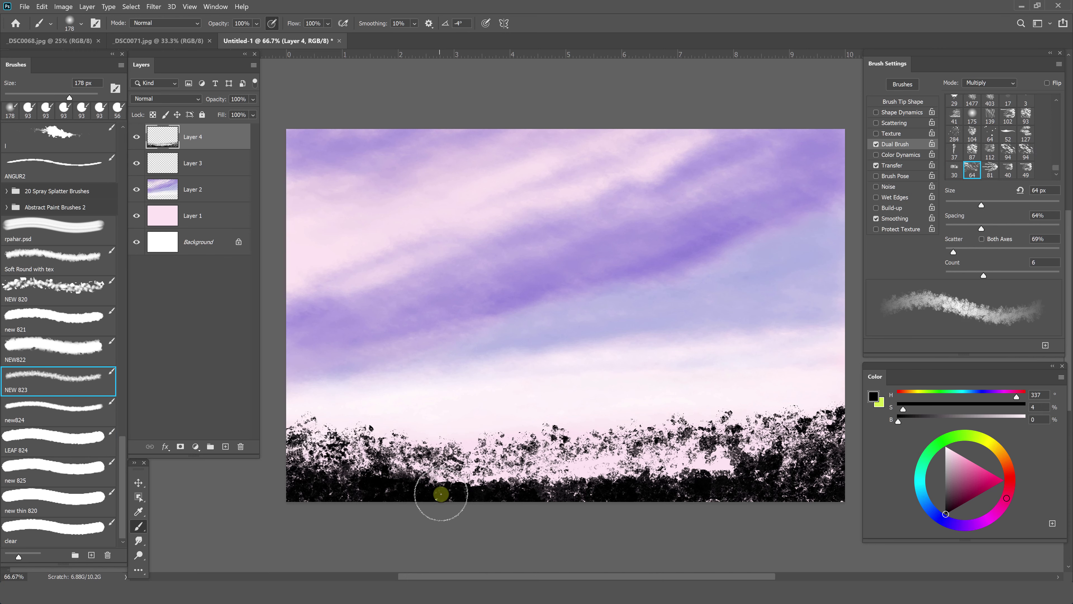
{"action": "mouse_move", "coordinate": [438, 496]}
{"action": "left_mouse_down"}
{"action": "mouse_move", "coordinate": [762, 491]}
{"action": "mouse_move", "coordinate": [424, 503]}
{"action": "left_mouse_up"}
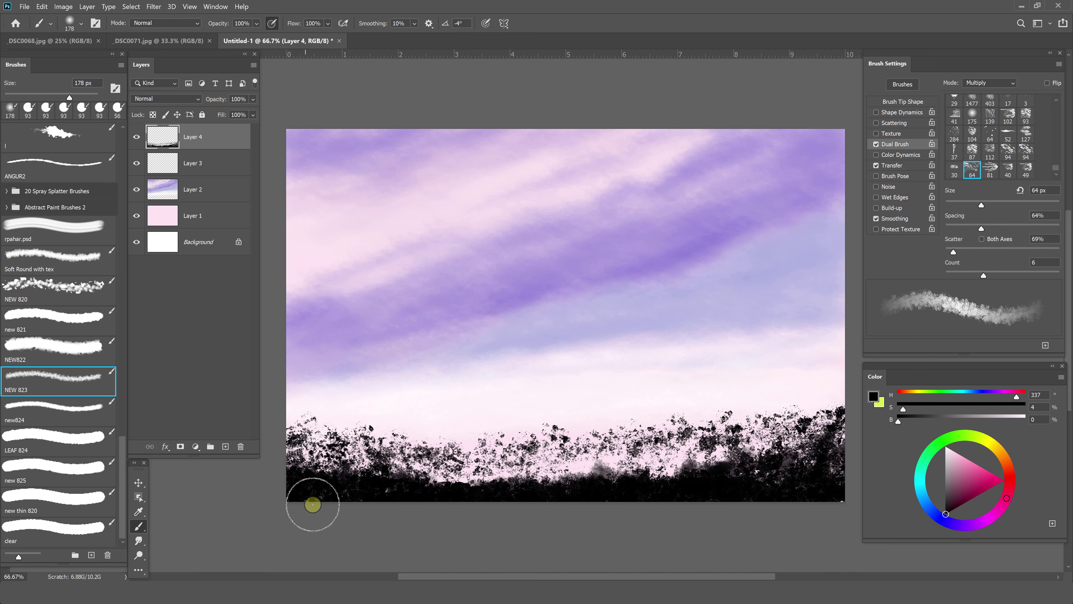
Shrink the brush and secondary tip, then fill the lower treeline with dark strokes.
{"action": "left_click", "coordinate": [975, 204]}
{"action": "left_click", "coordinate": [903, 102]}
{"action": "left_click_drag", "start_coordinate": [1024, 159], "coordinate": [997, 164]}
{"action": "mouse_move", "coordinate": [773, 455]}
{"action": "left_mouse_down"}
{"action": "mouse_move", "coordinate": [791, 484]}
{"action": "mouse_move", "coordinate": [826, 461]}
{"action": "mouse_move", "coordinate": [730, 446]}
{"action": "mouse_move", "coordinate": [765, 476]}
{"action": "left_mouse_up"}
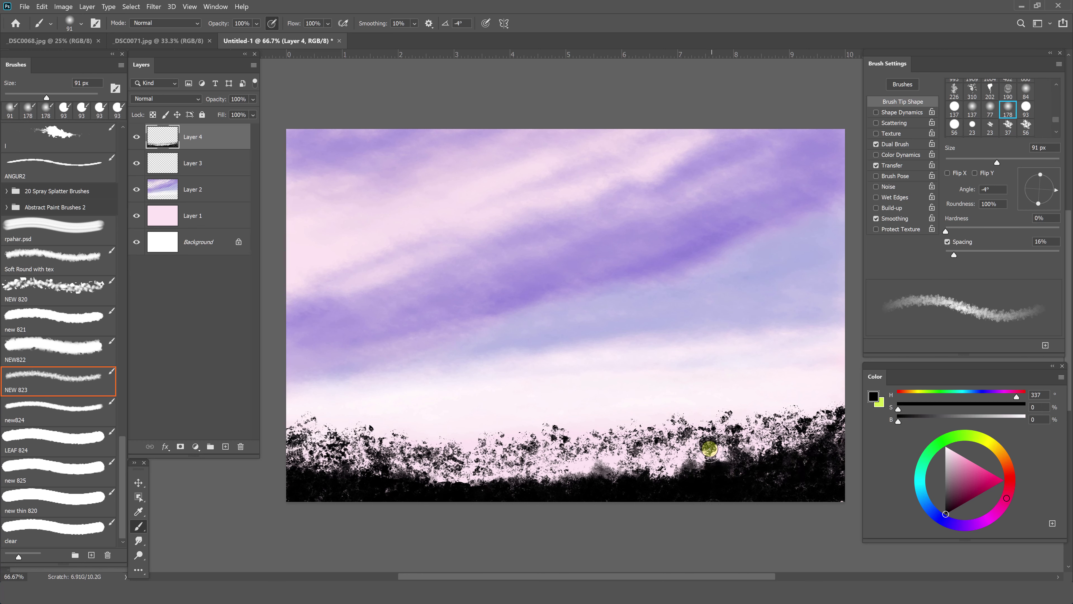
{"action": "left_click_drag", "start_coordinate": [710, 449], "coordinate": [581, 476]}
{"action": "left_click", "coordinate": [894, 143]}
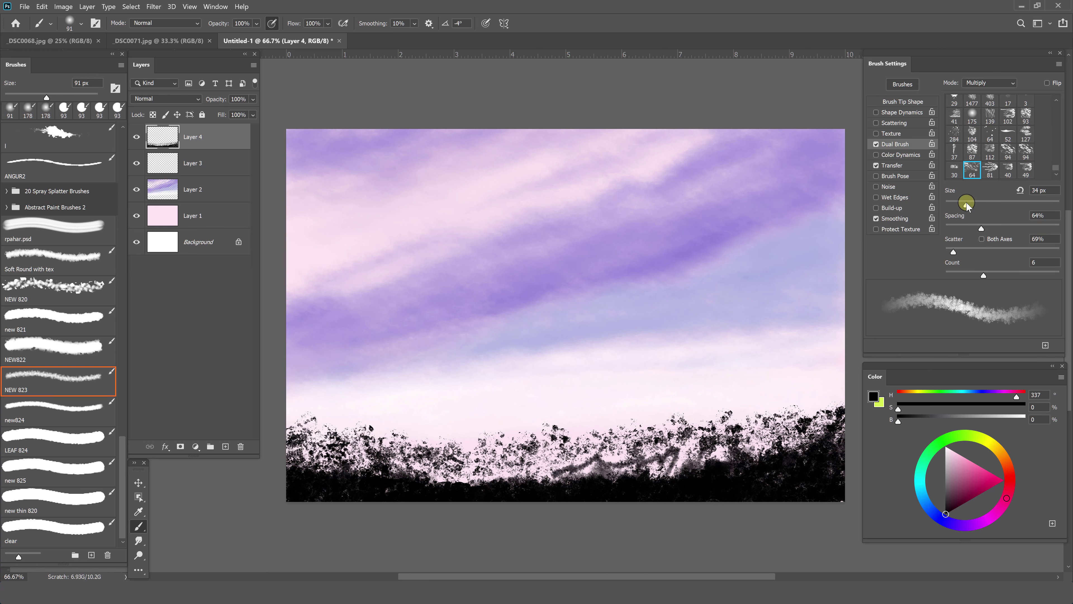
{"action": "mouse_move", "coordinate": [718, 450]}
{"action": "left_mouse_down"}
{"action": "mouse_move", "coordinate": [682, 443]}
{"action": "mouse_move", "coordinate": [486, 472]}
{"action": "mouse_move", "coordinate": [347, 471]}
{"action": "mouse_move", "coordinate": [328, 447]}
{"action": "mouse_move", "coordinate": [642, 469]}
{"action": "mouse_move", "coordinate": [778, 445]}
{"action": "mouse_move", "coordinate": [764, 457]}
{"action": "mouse_move", "coordinate": [677, 445]}
{"action": "mouse_move", "coordinate": [770, 465]}
{"action": "left_mouse_up"}
{"action": "mouse_move", "coordinate": [554, 461]}
{"action": "left_mouse_down"}
{"action": "mouse_move", "coordinate": [507, 480]}
{"action": "mouse_move", "coordinate": [609, 477]}
{"action": "mouse_move", "coordinate": [371, 448]}
{"action": "mouse_move", "coordinate": [642, 465]}
{"action": "mouse_move", "coordinate": [474, 474]}
{"action": "left_mouse_up"}
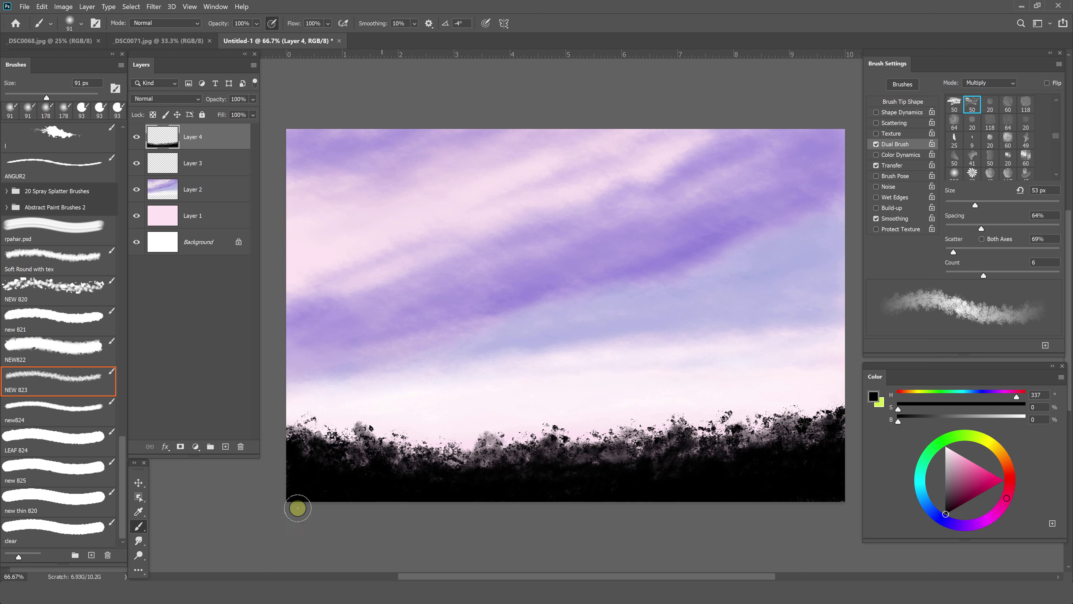
Dab LEAF 824 leafy clumps onto the treeline's left end and right side.
{"action": "left_click", "coordinate": [50, 441]}
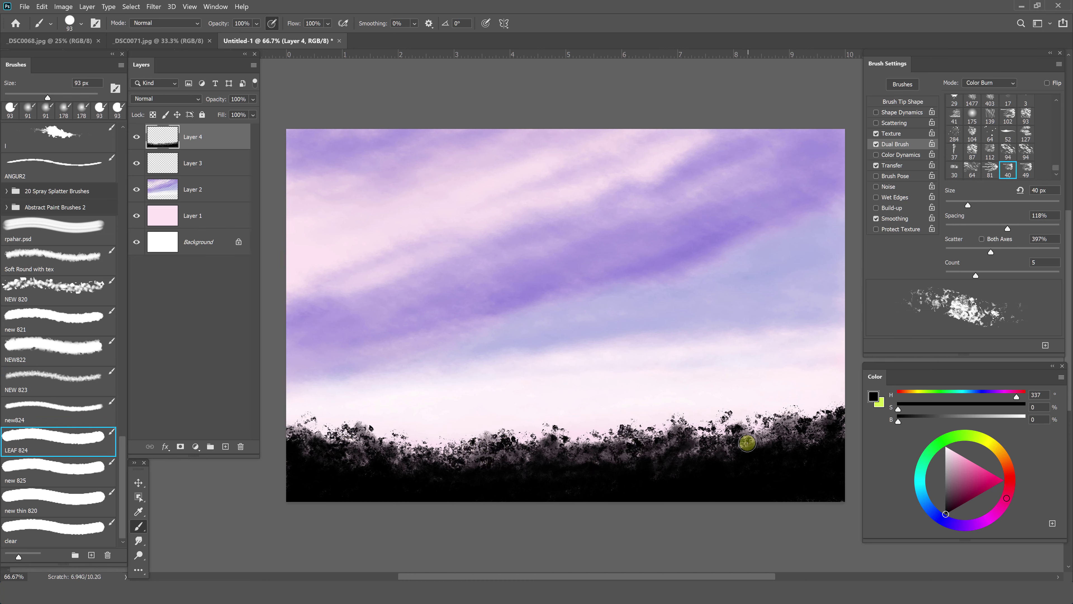
{"action": "mouse_move", "coordinate": [315, 423]}
{"action": "left_mouse_down"}
{"action": "mouse_move", "coordinate": [331, 412]}
{"action": "mouse_move", "coordinate": [319, 439]}
{"action": "mouse_move", "coordinate": [311, 413]}
{"action": "left_mouse_up"}
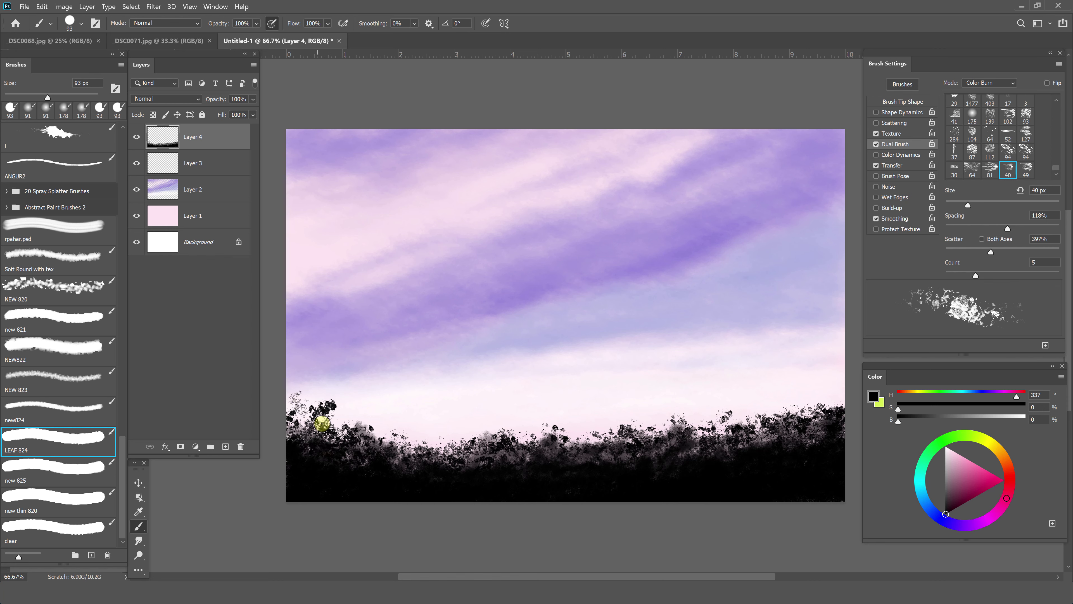
{"action": "left_click_drag", "start_coordinate": [633, 413], "coordinate": [630, 427]}
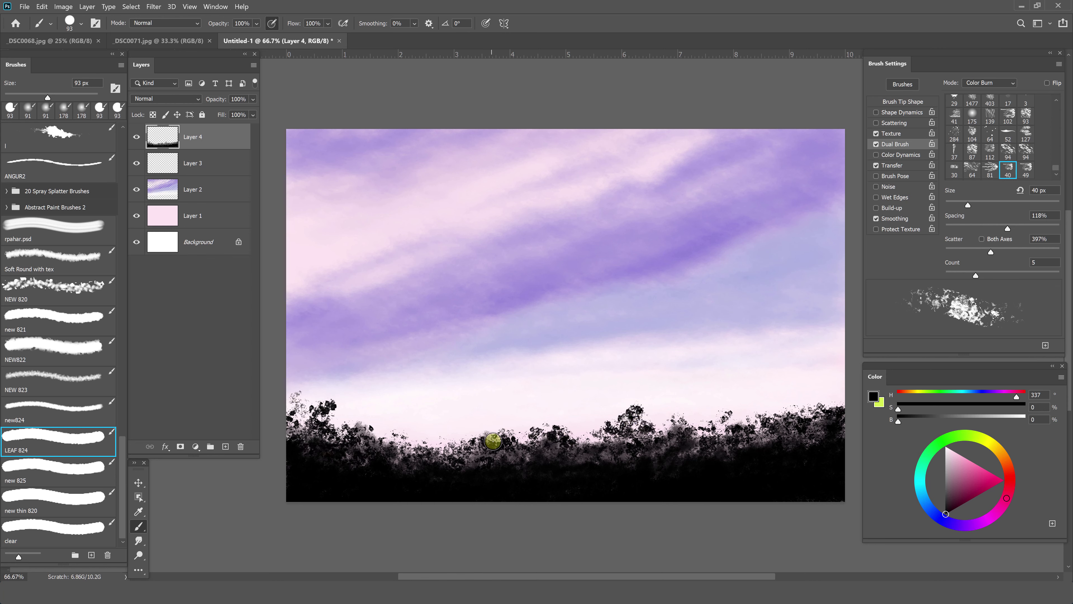
{"action": "mouse_move", "coordinate": [304, 431]}
{"action": "left_mouse_down"}
{"action": "mouse_move", "coordinate": [311, 412]}
{"action": "mouse_move", "coordinate": [325, 442]}
{"action": "left_mouse_up"}
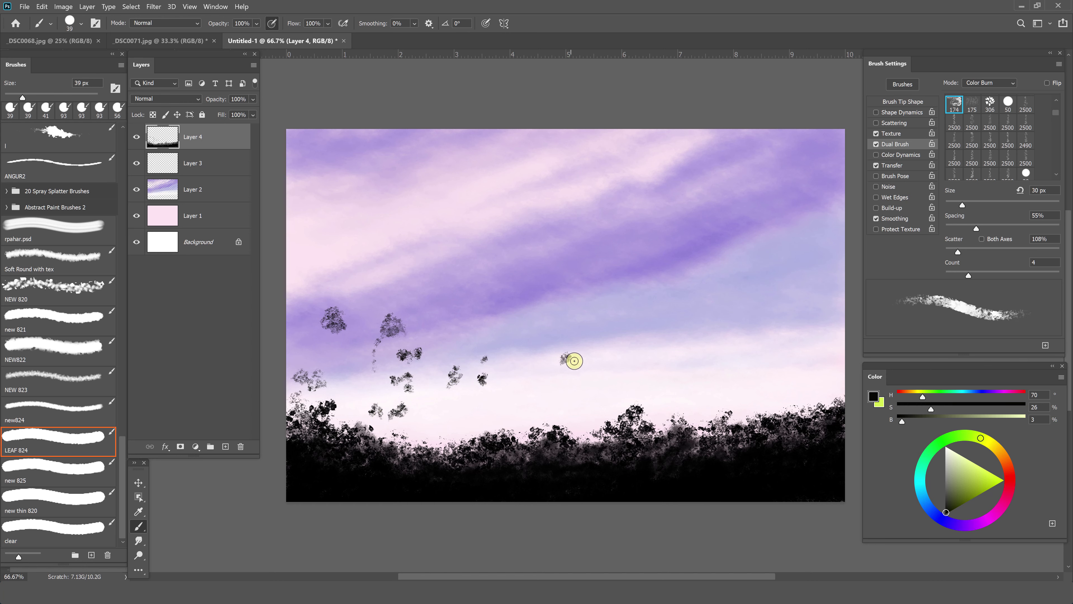
With a 48 px leaf brush, paint leaf clusters across the middle, right and left sky.
{"action": "left_click", "coordinate": [903, 101]}
{"action": "left_click", "coordinate": [989, 125]}
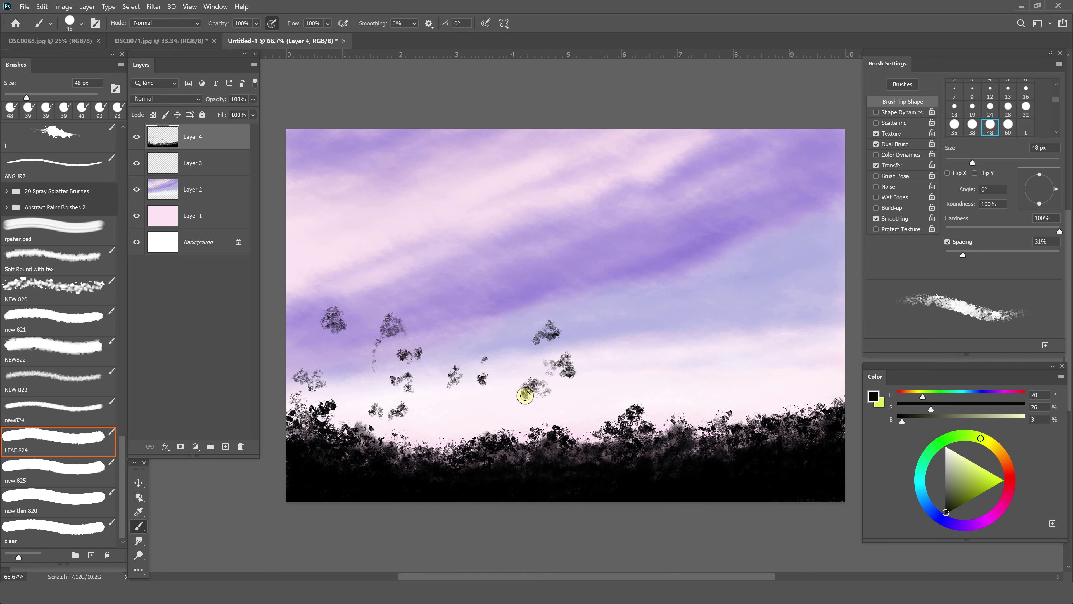
{"action": "left_click_drag", "start_coordinate": [525, 396], "coordinate": [566, 361]}
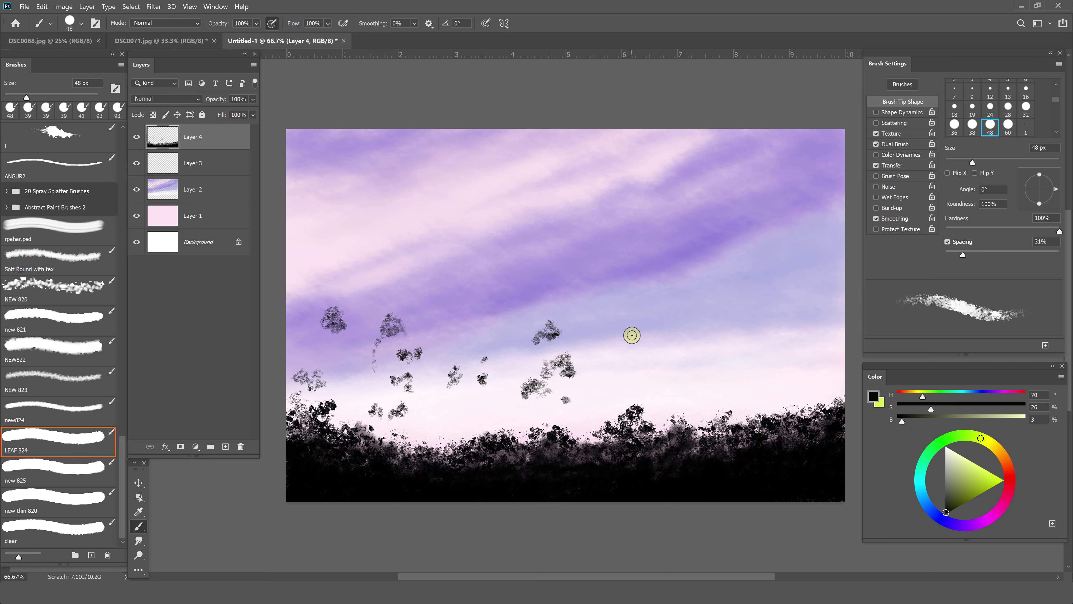
{"action": "mouse_move", "coordinate": [631, 335]}
{"action": "left_mouse_down"}
{"action": "mouse_move", "coordinate": [630, 323]}
{"action": "mouse_move", "coordinate": [647, 323]}
{"action": "mouse_move", "coordinate": [626, 329]}
{"action": "left_mouse_up"}
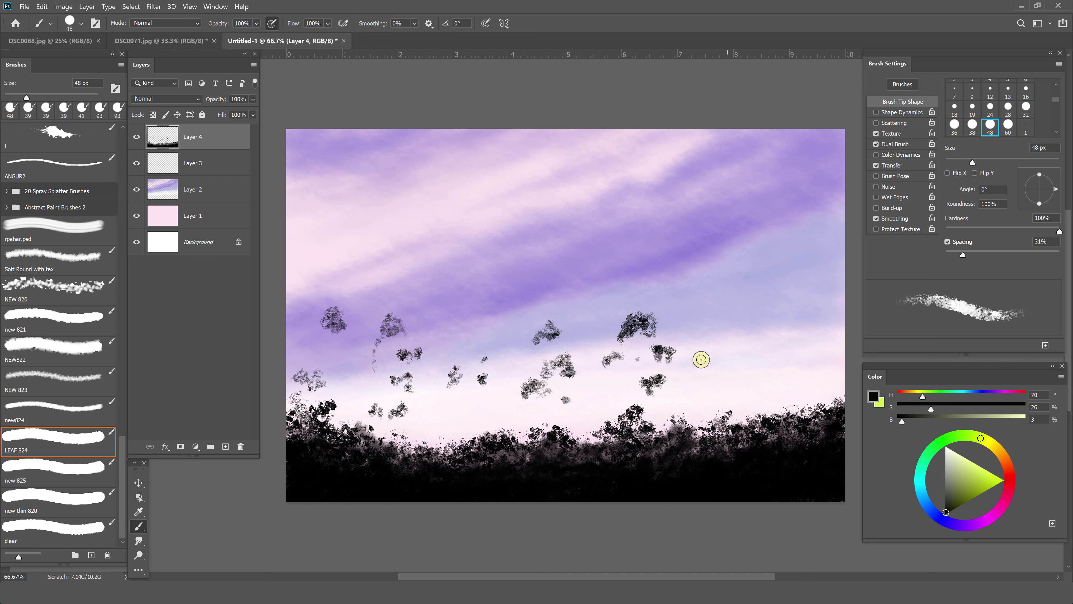
{"action": "left_click_drag", "start_coordinate": [712, 357], "coordinate": [832, 355]}
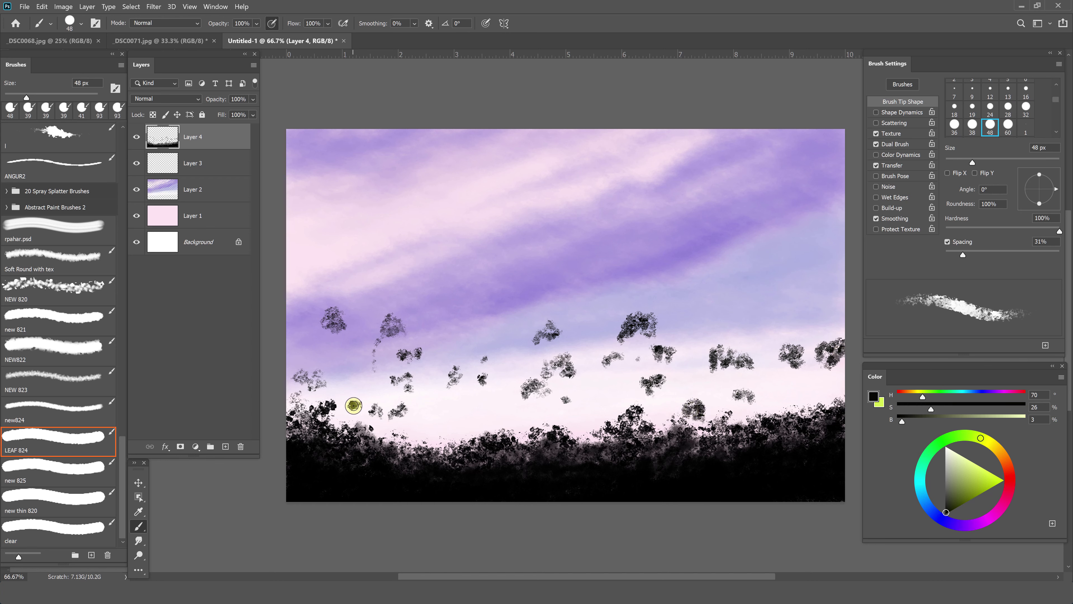
{"action": "mouse_move", "coordinate": [354, 406]}
{"action": "left_mouse_down"}
{"action": "mouse_move", "coordinate": [300, 376]}
{"action": "mouse_move", "coordinate": [297, 356]}
{"action": "mouse_move", "coordinate": [349, 362]}
{"action": "mouse_move", "coordinate": [319, 348]}
{"action": "mouse_move", "coordinate": [416, 351]}
{"action": "mouse_move", "coordinate": [391, 334]}
{"action": "left_mouse_up"}
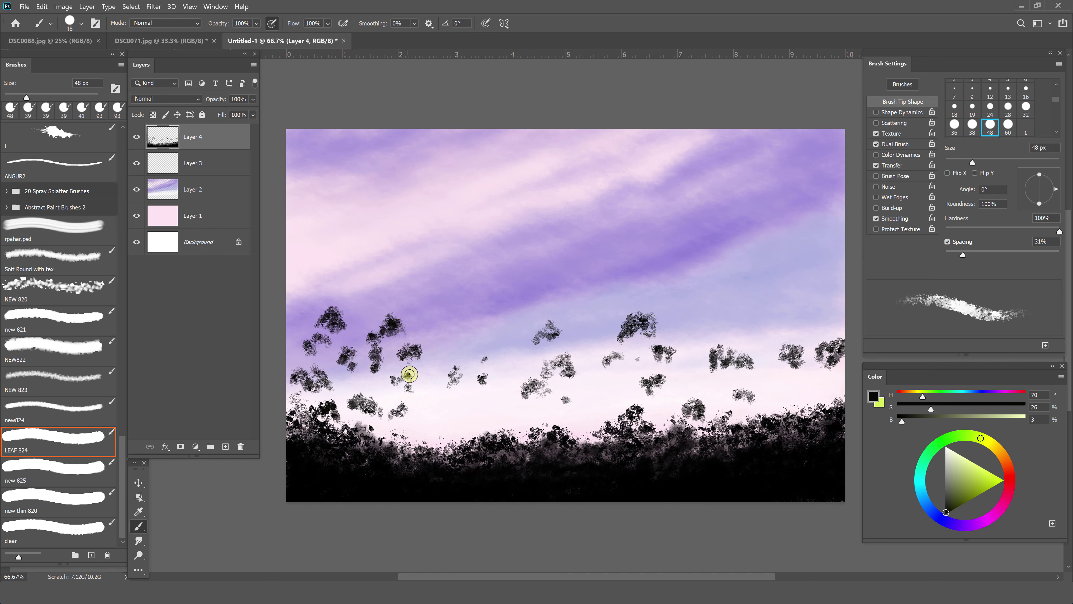
Darken and fill out the leaf clusters, and start a thin trunk under the leftmost one.
{"action": "mouse_move", "coordinate": [407, 376]}
{"action": "left_mouse_down"}
{"action": "mouse_move", "coordinate": [390, 379]}
{"action": "mouse_move", "coordinate": [398, 352]}
{"action": "left_mouse_up"}
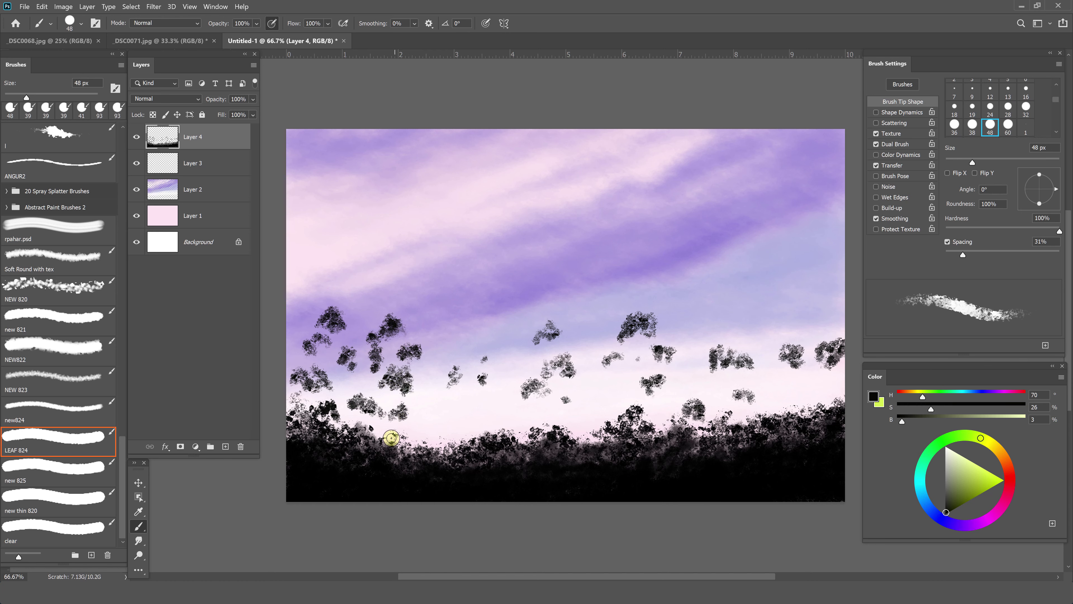
{"action": "left_click_drag", "start_coordinate": [466, 363], "coordinate": [490, 381]}
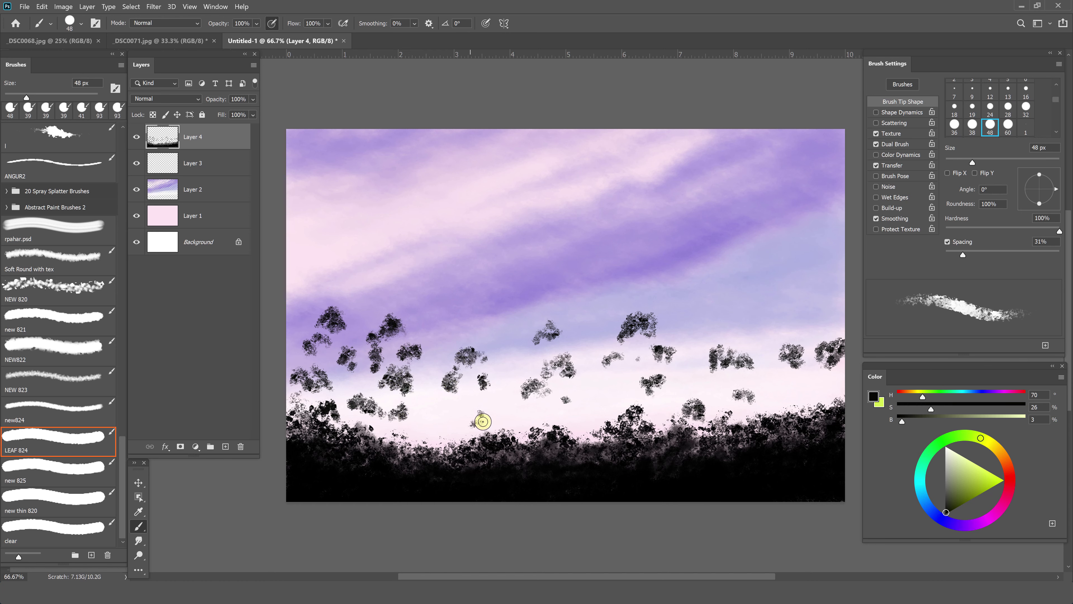
{"action": "mouse_move", "coordinate": [482, 421]}
{"action": "left_mouse_down"}
{"action": "mouse_move", "coordinate": [546, 371]}
{"action": "mouse_move", "coordinate": [558, 343]}
{"action": "mouse_move", "coordinate": [534, 335]}
{"action": "left_mouse_up"}
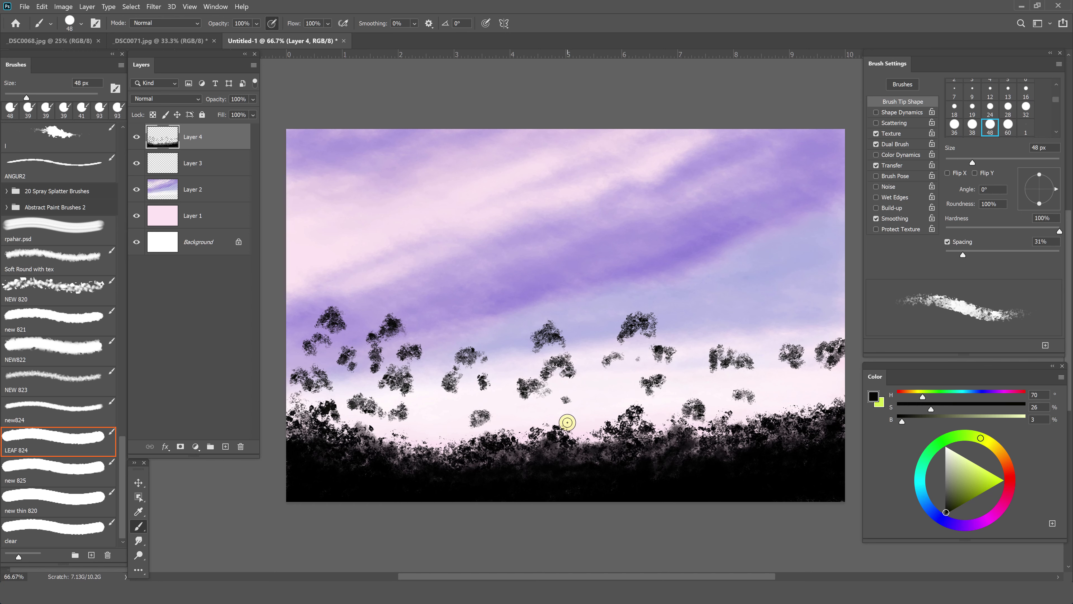
{"action": "mouse_move", "coordinate": [631, 362]}
{"action": "left_mouse_down"}
{"action": "mouse_move", "coordinate": [648, 377]}
{"action": "mouse_move", "coordinate": [743, 394]}
{"action": "left_mouse_up"}
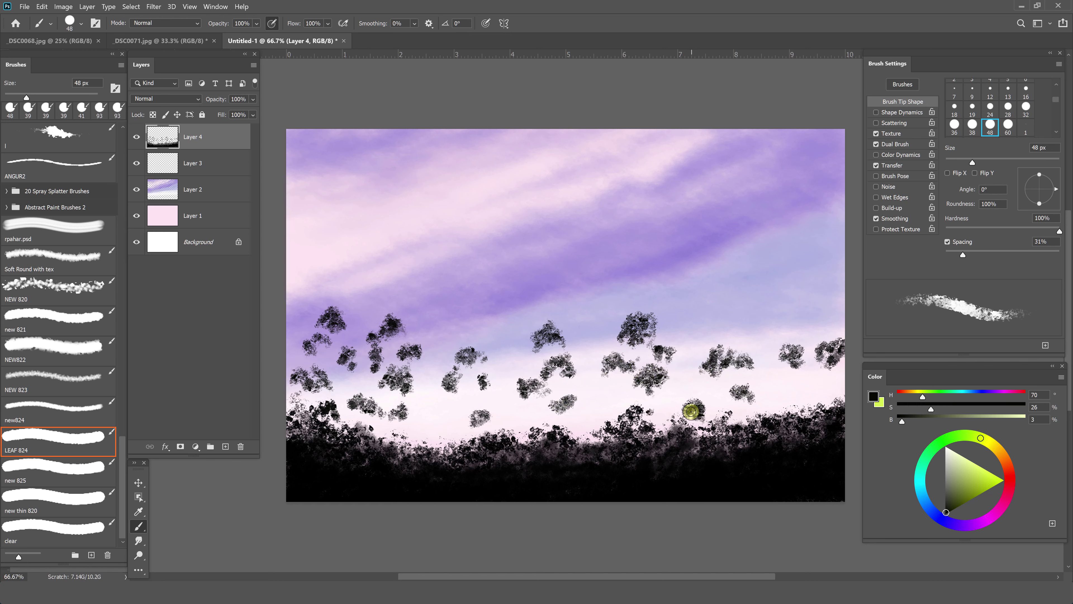
{"action": "left_click_drag", "start_coordinate": [564, 381], "coordinate": [585, 387]}
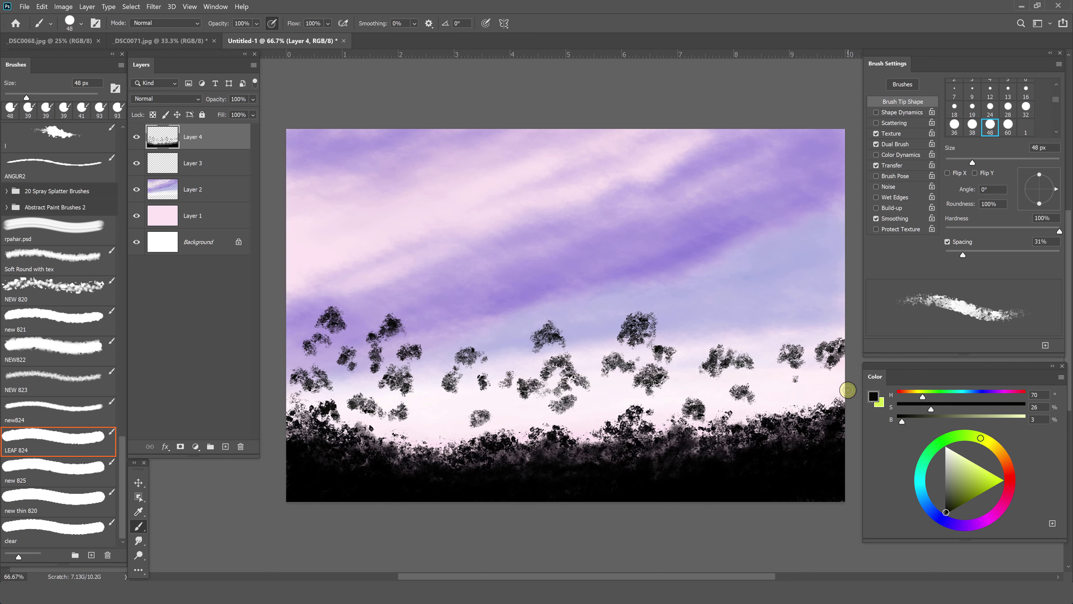
{"action": "left_click_drag", "start_coordinate": [333, 326], "coordinate": [334, 416]}
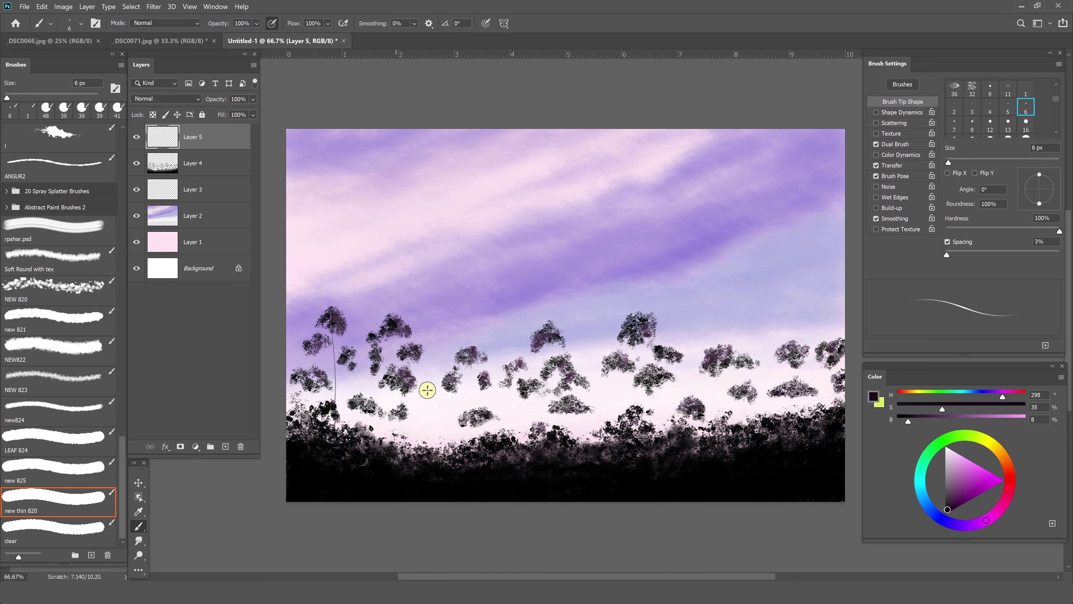
Draw thin vertical trunks beneath each floating leaf cluster from right to left.
{"action": "left_click", "coordinate": [894, 143]}
{"action": "mouse_move", "coordinate": [635, 435]}
{"action": "left_mouse_down"}
{"action": "mouse_move", "coordinate": [638, 367]}
{"action": "mouse_move", "coordinate": [644, 402]}
{"action": "left_mouse_up"}
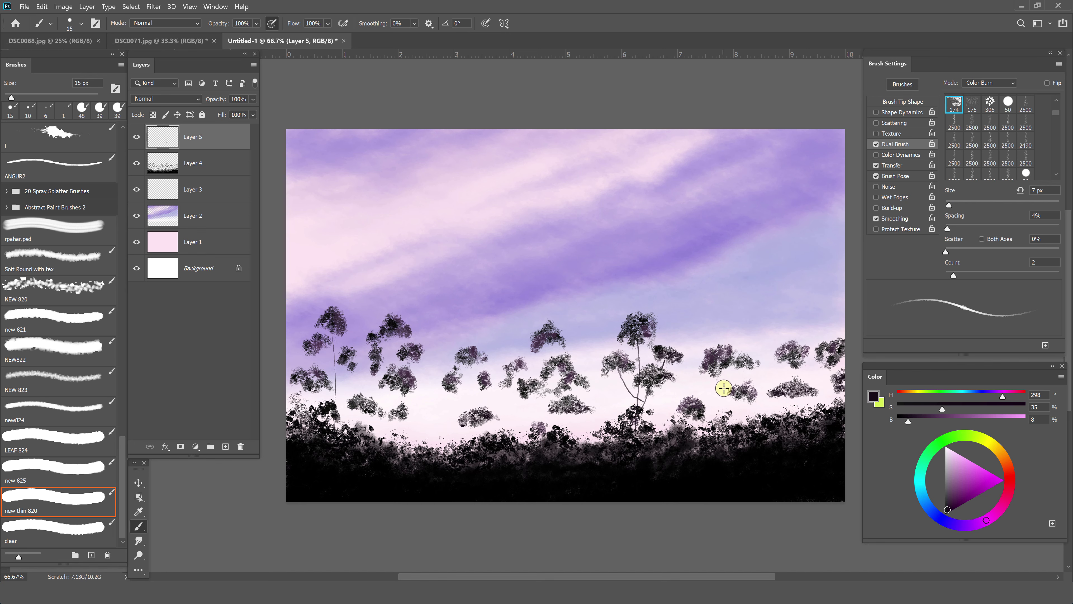
{"action": "left_click_drag", "start_coordinate": [724, 365], "coordinate": [726, 422]}
{"action": "left_click_drag", "start_coordinate": [796, 354], "coordinate": [798, 412]}
{"action": "left_click_drag", "start_coordinate": [832, 357], "coordinate": [844, 376]}
{"action": "left_click_drag", "start_coordinate": [468, 368], "coordinate": [470, 447]}
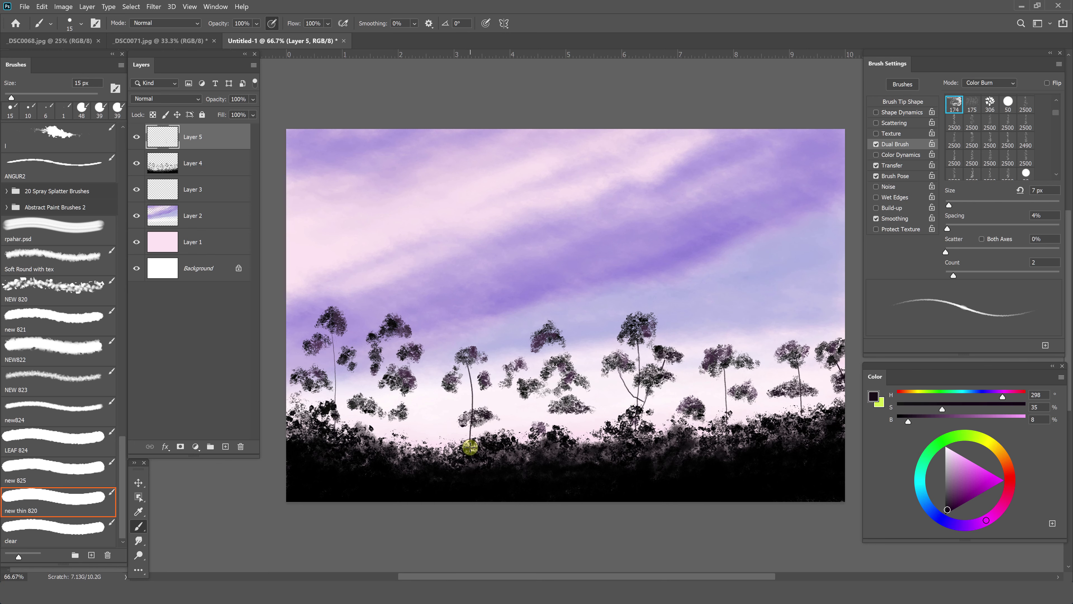
{"action": "left_click_drag", "start_coordinate": [518, 370], "coordinate": [519, 448]}
{"action": "left_click_drag", "start_coordinate": [548, 343], "coordinate": [553, 440]}
{"action": "left_click_drag", "start_coordinate": [391, 333], "coordinate": [393, 441]}
{"action": "mouse_move", "coordinate": [331, 335]}
{"action": "left_mouse_down"}
{"action": "mouse_move", "coordinate": [335, 352]}
{"action": "mouse_move", "coordinate": [310, 407]}
{"action": "left_mouse_up"}
{"action": "left_click_drag", "start_coordinate": [366, 413], "coordinate": [371, 435]}
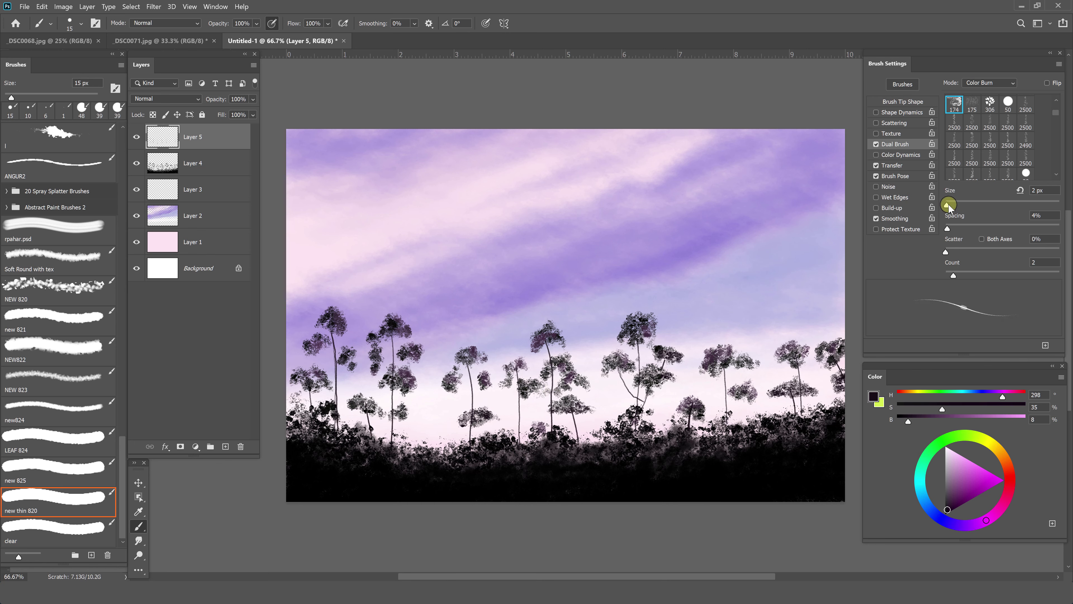
Add thin branches linking the left, middle and right clusters to their trunks.
{"action": "left_click_drag", "start_coordinate": [318, 343], "coordinate": [336, 361]}
{"action": "left_click_drag", "start_coordinate": [334, 332], "coordinate": [324, 341]}
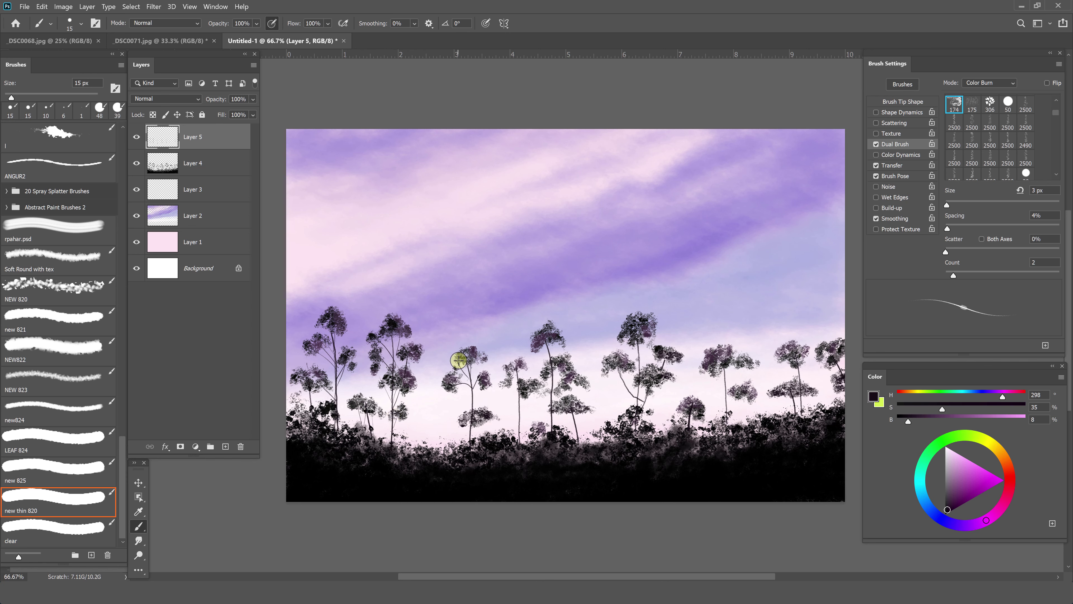
{"action": "left_click_drag", "start_coordinate": [471, 408], "coordinate": [453, 384]}
{"action": "left_click_drag", "start_coordinate": [475, 407], "coordinate": [480, 376]}
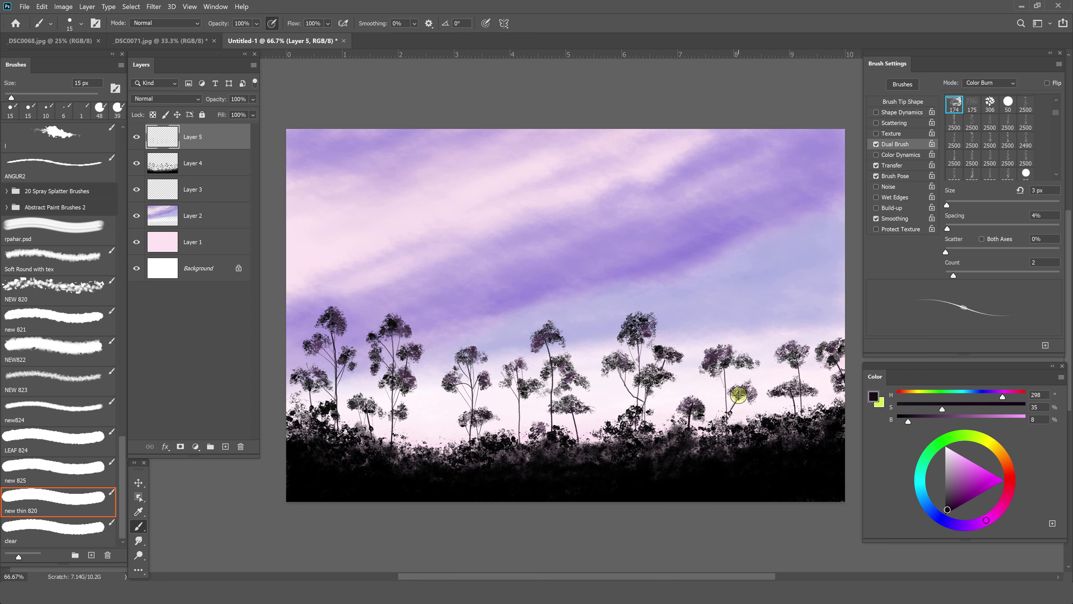
{"action": "left_click_drag", "start_coordinate": [725, 391], "coordinate": [739, 366]}
Return to LEAF 824 on Layer 4 and set the Dual Brush size to 11 px.
{"action": "left_click", "coordinate": [53, 440]}
{"action": "key", "text": "alt+bracketleft"}
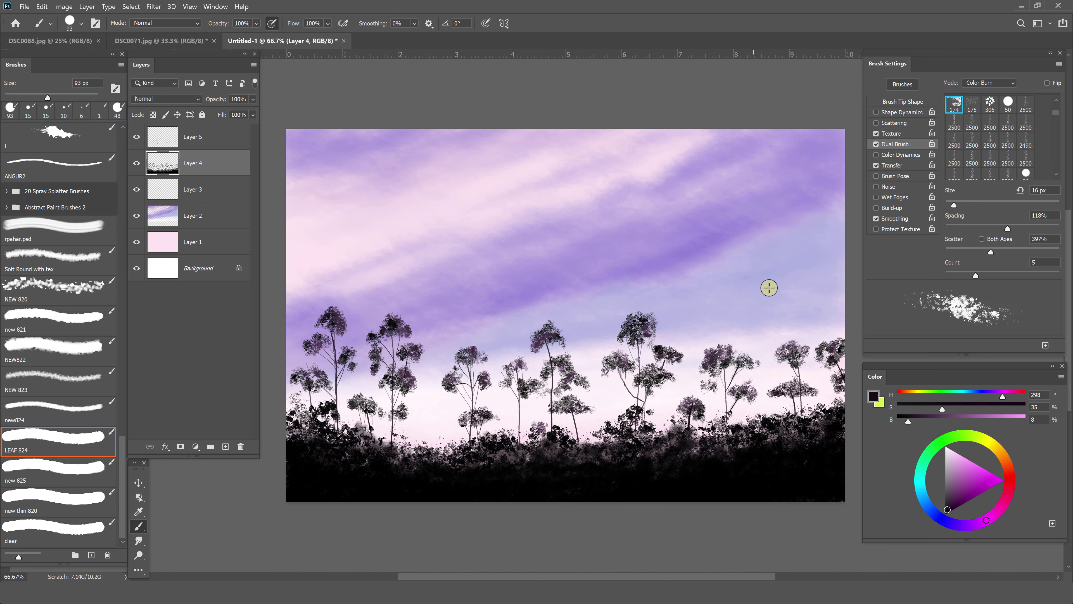
{"action": "left_click_drag", "start_coordinate": [731, 386], "coordinate": [748, 375]}
{"action": "left_click_drag", "start_coordinate": [953, 206], "coordinate": [951, 205]}
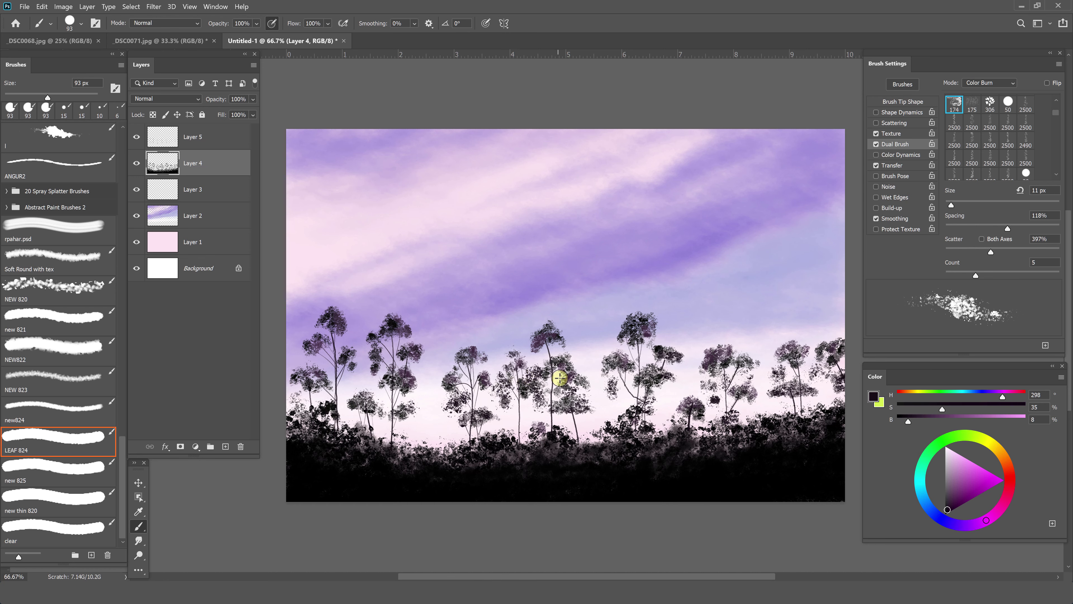
Thicken the leaf crowns on the left, middle, right-centre and far-right trees.
{"action": "mouse_move", "coordinate": [314, 405]}
{"action": "left_mouse_down"}
{"action": "mouse_move", "coordinate": [313, 356]}
{"action": "mouse_move", "coordinate": [359, 359]}
{"action": "mouse_move", "coordinate": [356, 394]}
{"action": "left_mouse_up"}
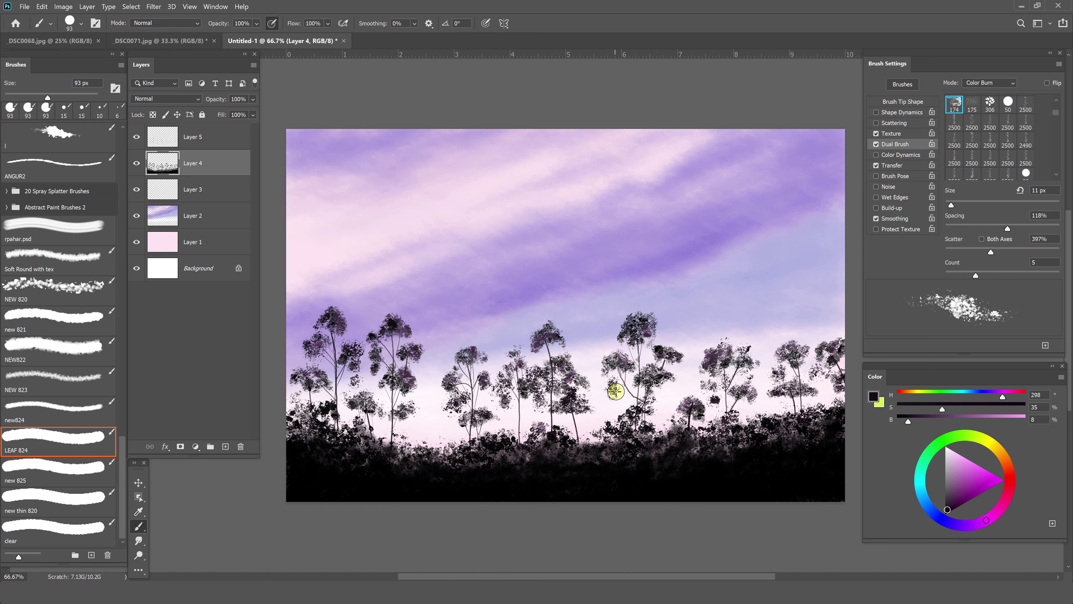
{"action": "mouse_move", "coordinate": [648, 384]}
{"action": "left_mouse_down"}
{"action": "mouse_move", "coordinate": [618, 359]}
{"action": "mouse_move", "coordinate": [642, 328]}
{"action": "mouse_move", "coordinate": [667, 357]}
{"action": "left_mouse_up"}
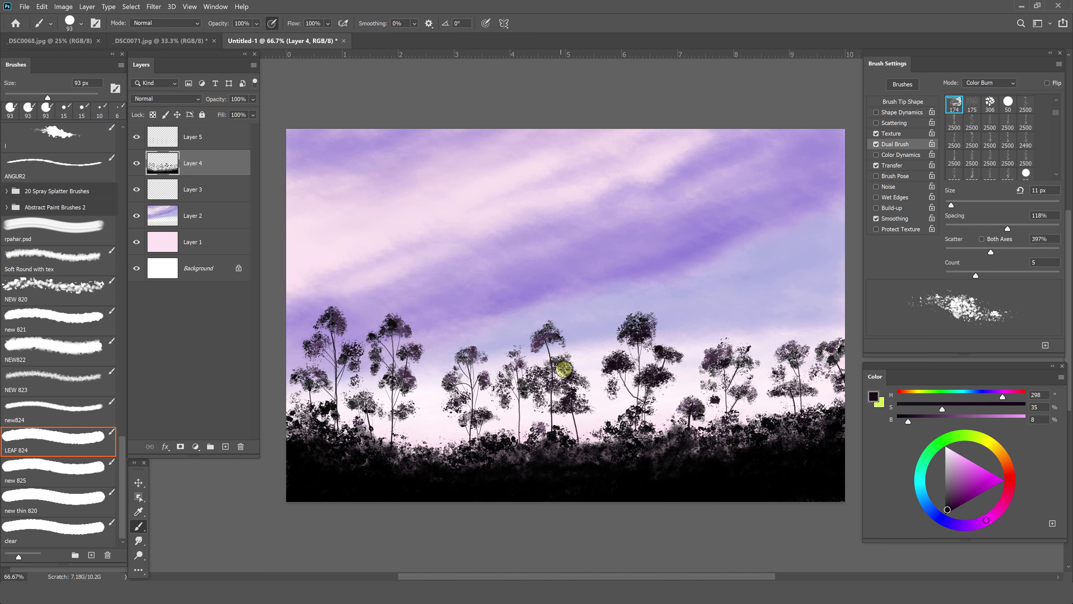
{"action": "mouse_move", "coordinate": [542, 371]}
{"action": "left_mouse_down"}
{"action": "mouse_move", "coordinate": [546, 383]}
{"action": "mouse_move", "coordinate": [513, 374]}
{"action": "mouse_move", "coordinate": [509, 401]}
{"action": "mouse_move", "coordinate": [523, 376]}
{"action": "mouse_move", "coordinate": [460, 402]}
{"action": "mouse_move", "coordinate": [481, 372]}
{"action": "mouse_move", "coordinate": [465, 357]}
{"action": "mouse_move", "coordinate": [474, 414]}
{"action": "mouse_move", "coordinate": [402, 376]}
{"action": "mouse_move", "coordinate": [383, 354]}
{"action": "mouse_move", "coordinate": [395, 336]}
{"action": "mouse_move", "coordinate": [377, 355]}
{"action": "mouse_move", "coordinate": [367, 402]}
{"action": "mouse_move", "coordinate": [311, 374]}
{"action": "mouse_move", "coordinate": [319, 384]}
{"action": "mouse_move", "coordinate": [329, 314]}
{"action": "mouse_move", "coordinate": [336, 353]}
{"action": "left_mouse_up"}
{"action": "mouse_move", "coordinate": [719, 355]}
{"action": "left_mouse_down"}
{"action": "mouse_move", "coordinate": [733, 395]}
{"action": "mouse_move", "coordinate": [677, 414]}
{"action": "left_mouse_up"}
{"action": "mouse_move", "coordinate": [792, 395]}
{"action": "left_mouse_down"}
{"action": "mouse_move", "coordinate": [798, 355]}
{"action": "mouse_move", "coordinate": [826, 355]}
{"action": "mouse_move", "coordinate": [833, 372]}
{"action": "left_mouse_up"}
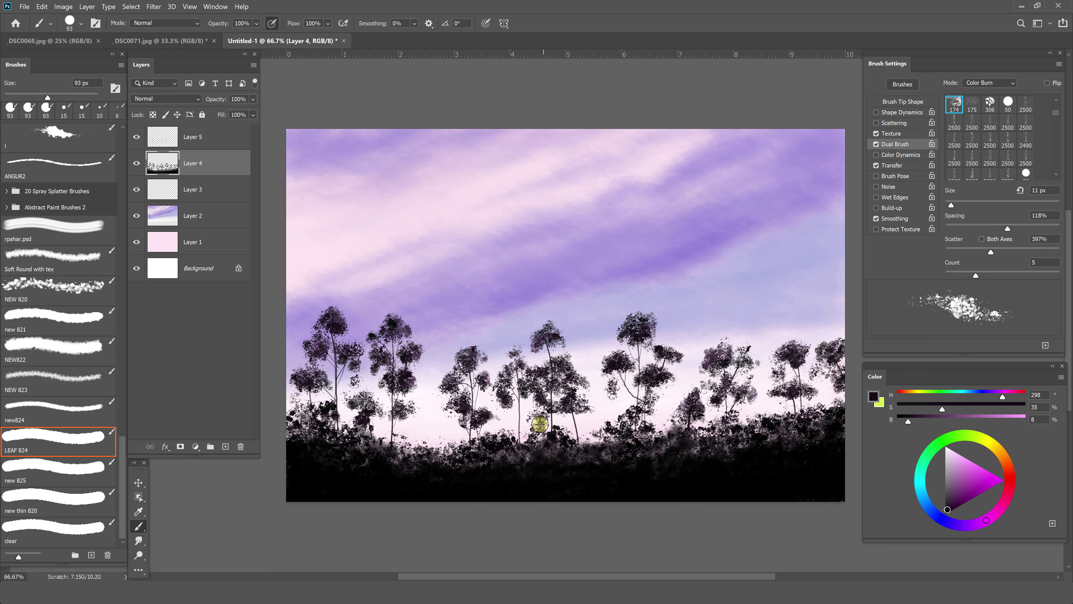
{"action": "left_click_drag", "start_coordinate": [540, 424], "coordinate": [493, 396]}
{"action": "mouse_move", "coordinate": [615, 381]}
{"action": "left_mouse_down"}
{"action": "mouse_move", "coordinate": [690, 400]}
{"action": "mouse_move", "coordinate": [743, 371]}
{"action": "mouse_move", "coordinate": [744, 421]}
{"action": "mouse_move", "coordinate": [817, 394]}
{"action": "left_mouse_up"}
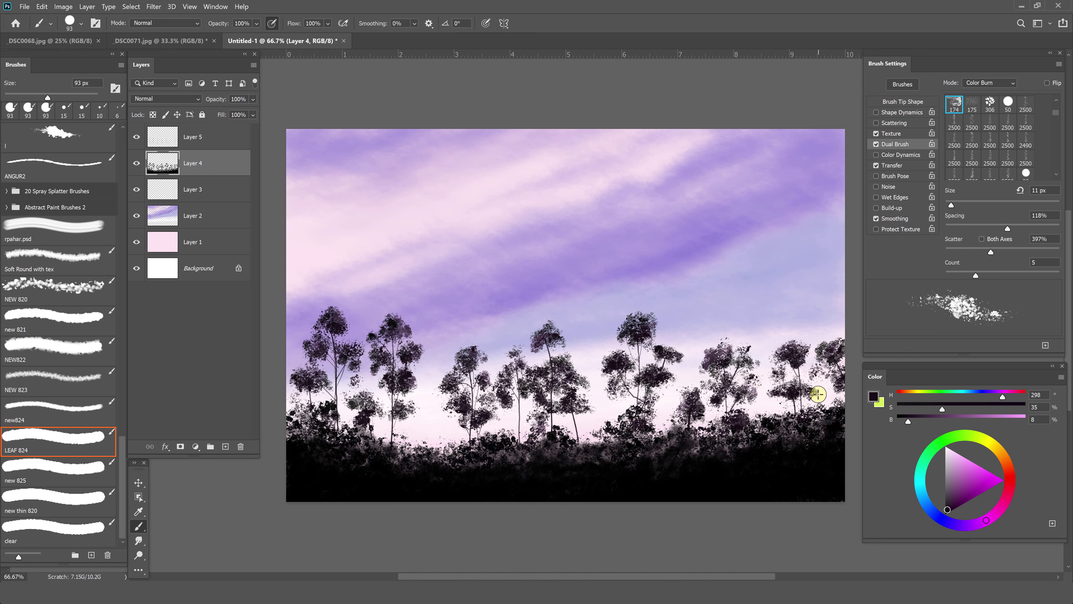
Switch to pure black and add dark leaves to the crowns, undoing the final dab.
{"action": "left_click", "coordinate": [476, 418], "text": "alt"}
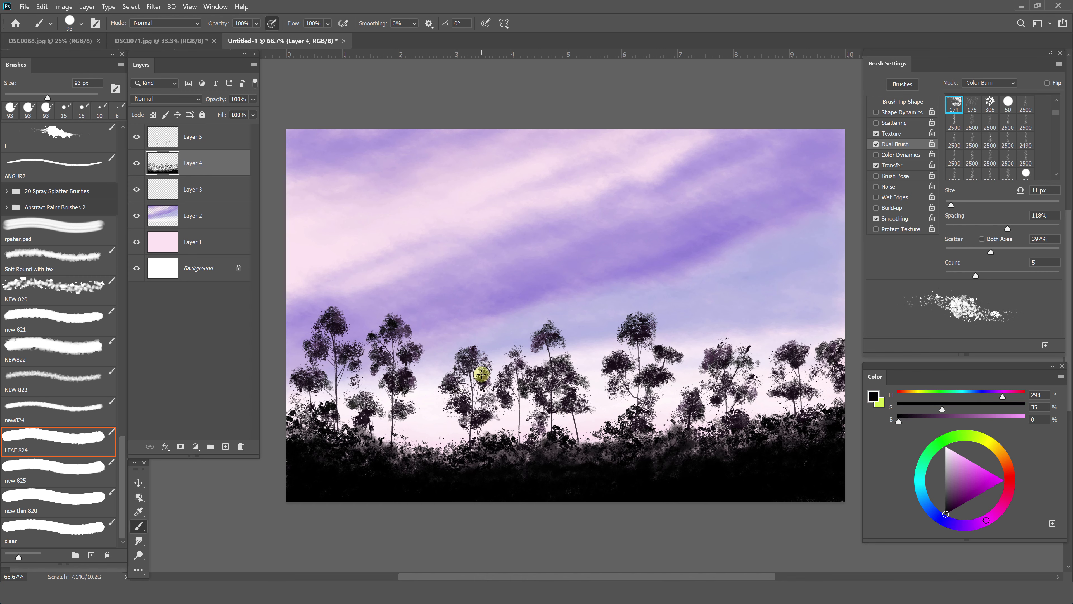
{"action": "mouse_move", "coordinate": [589, 369]}
{"action": "left_mouse_down"}
{"action": "mouse_move", "coordinate": [688, 364]}
{"action": "mouse_move", "coordinate": [680, 378]}
{"action": "left_mouse_up"}
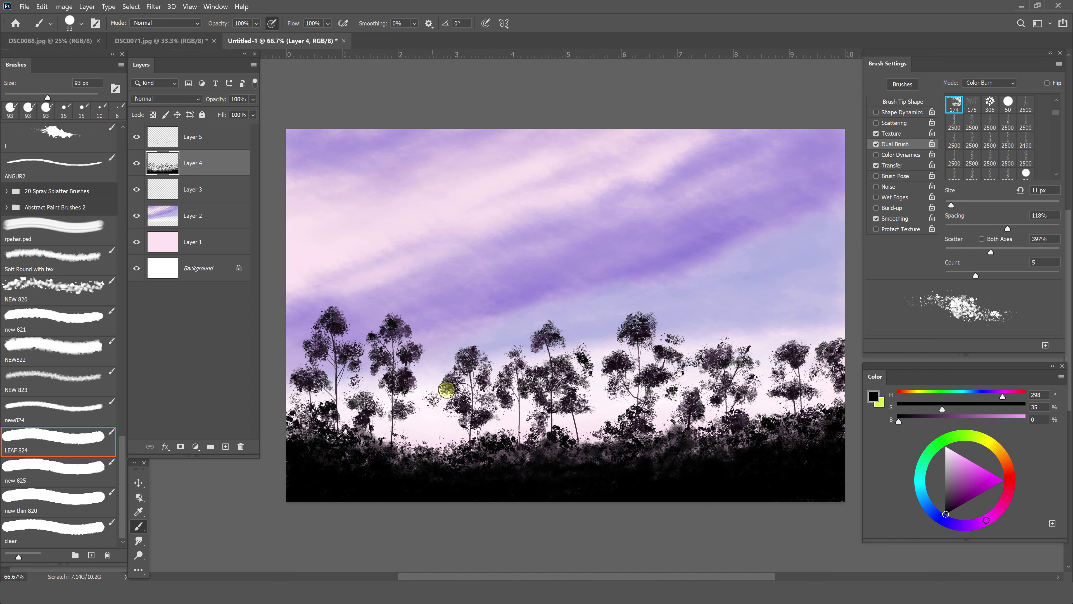
{"action": "mouse_move", "coordinate": [446, 384]}
{"action": "left_mouse_down"}
{"action": "mouse_move", "coordinate": [445, 393]}
{"action": "mouse_move", "coordinate": [348, 384]}
{"action": "mouse_move", "coordinate": [338, 418]}
{"action": "mouse_move", "coordinate": [336, 387]}
{"action": "left_mouse_up"}
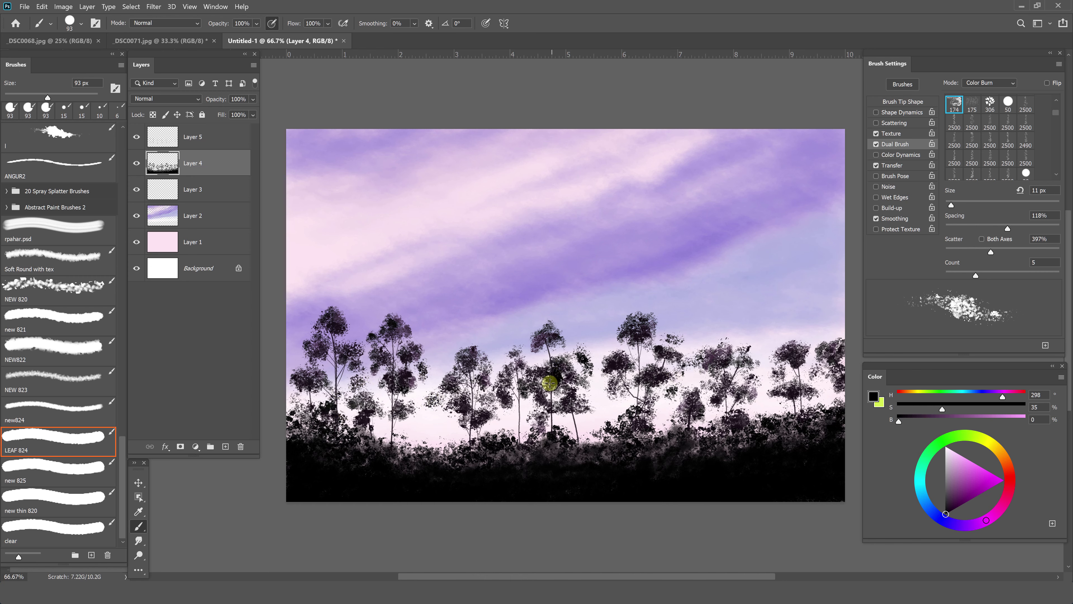
{"action": "mouse_move", "coordinate": [549, 382]}
{"action": "left_mouse_down"}
{"action": "mouse_move", "coordinate": [580, 376]}
{"action": "mouse_move", "coordinate": [547, 395]}
{"action": "mouse_move", "coordinate": [523, 385]}
{"action": "left_mouse_up"}
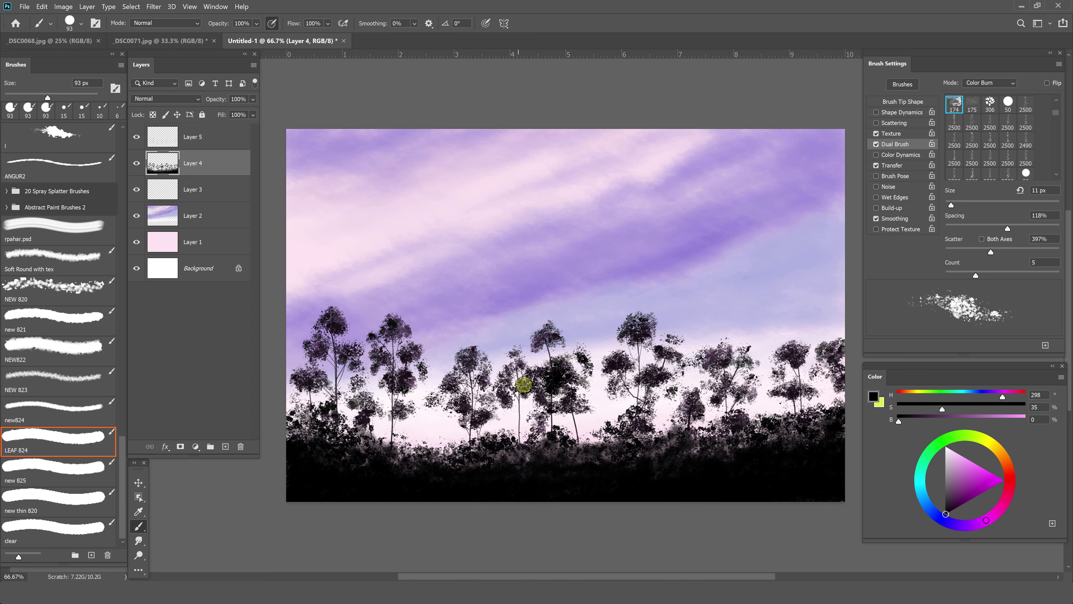
{"action": "left_click_drag", "start_coordinate": [713, 364], "coordinate": [732, 379]}
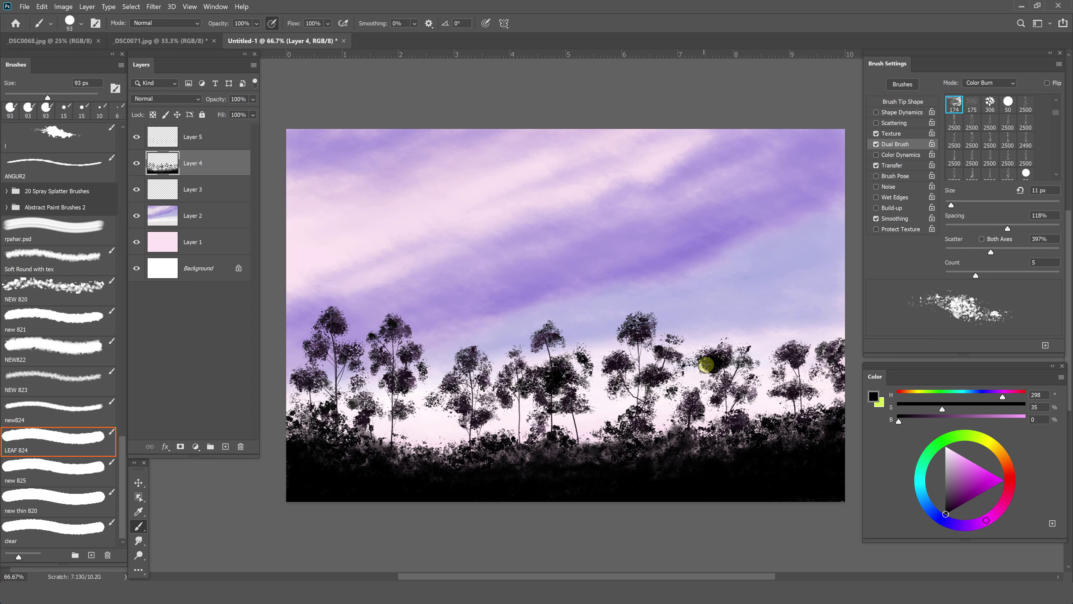
{"action": "key", "text": "ctrl+z"}
Sample sky lavender, raise its saturation, and brush violet tones across the sky.
{"action": "left_click", "coordinate": [763, 295], "text": "alt"}
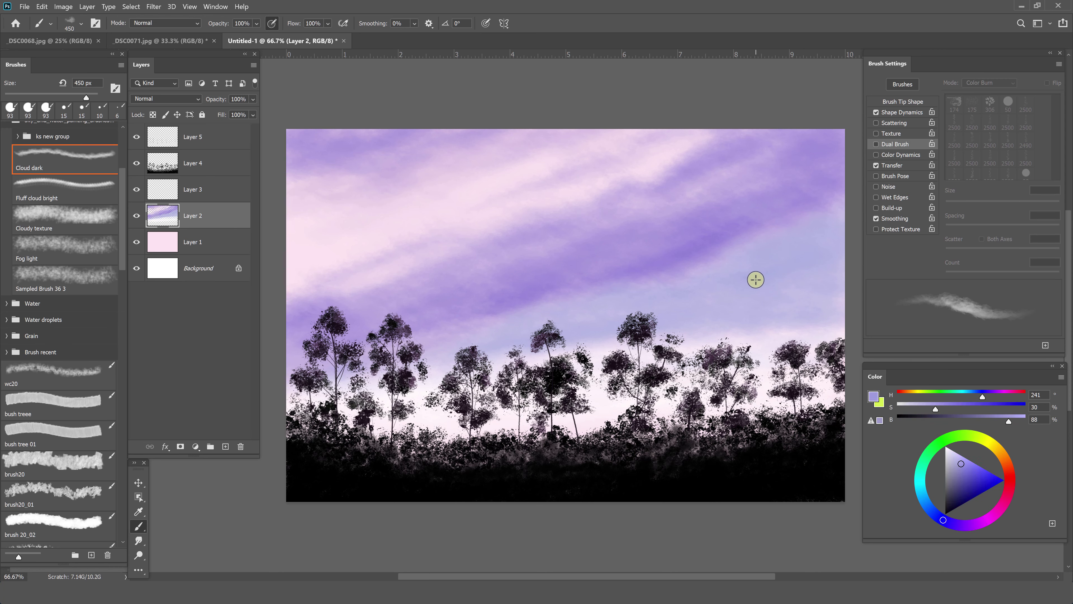
{"action": "left_click_drag", "start_coordinate": [726, 304], "coordinate": [812, 319]}
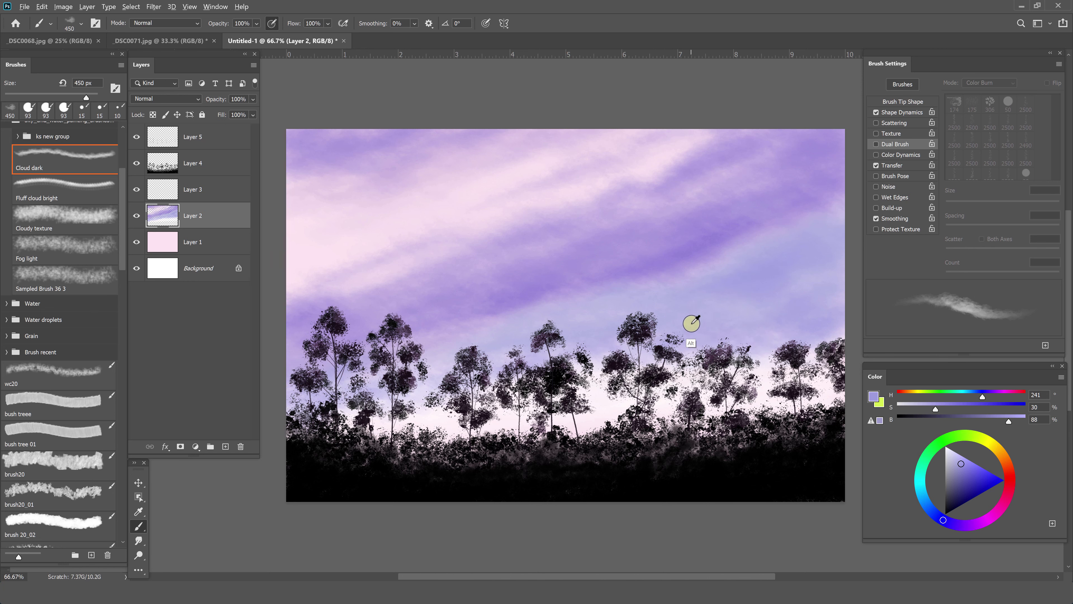
{"action": "left_click_drag", "start_coordinate": [941, 407], "coordinate": [955, 406]}
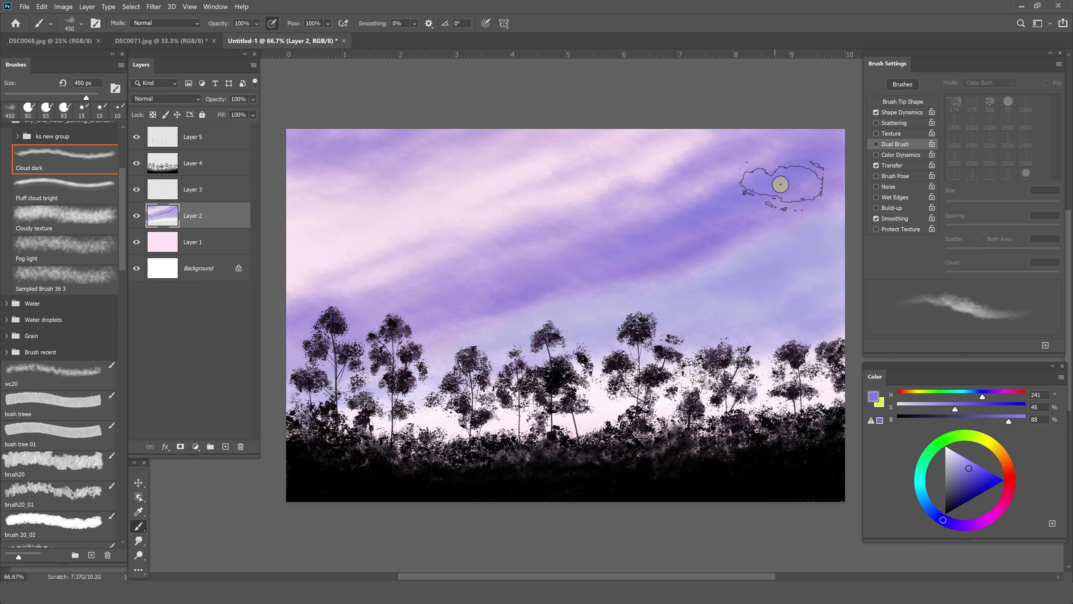
{"action": "left_click_drag", "start_coordinate": [676, 307], "coordinate": [742, 320]}
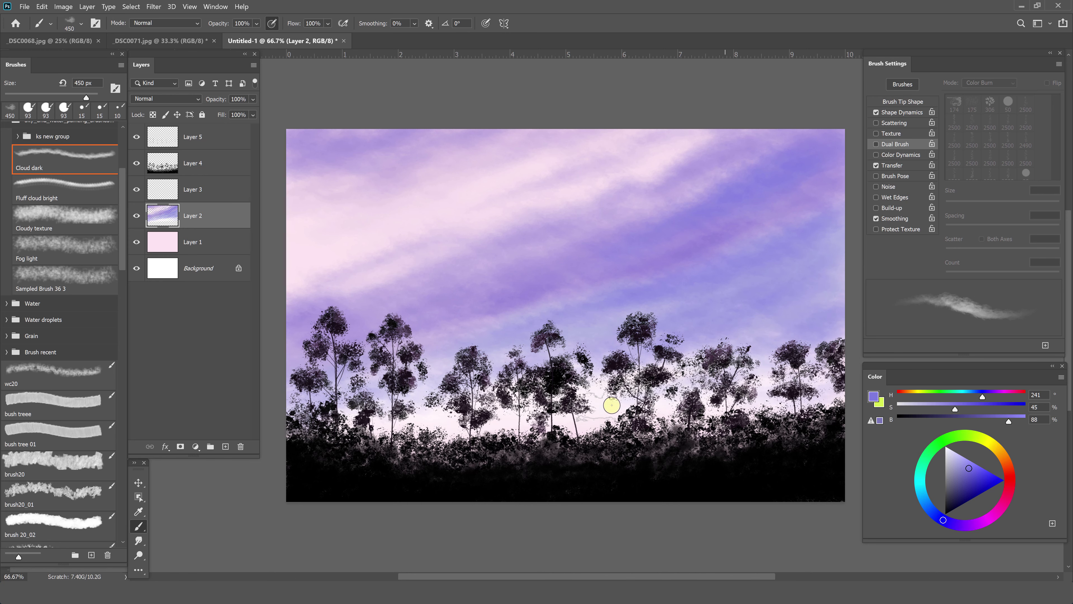
{"action": "left_click_drag", "start_coordinate": [467, 407], "coordinate": [374, 423]}
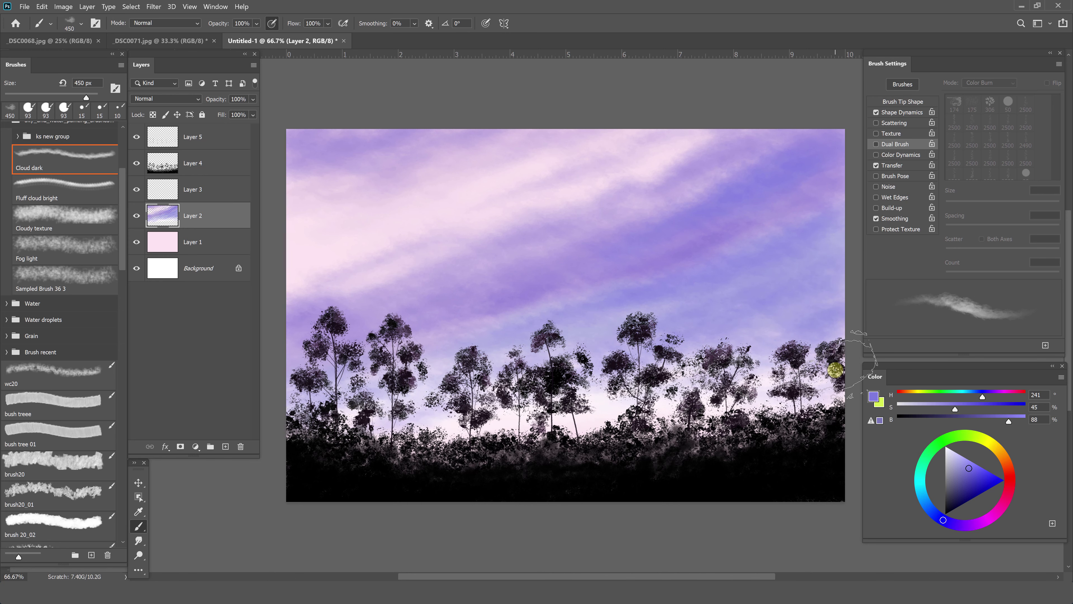
{"action": "left_click_drag", "start_coordinate": [585, 311], "coordinate": [499, 317]}
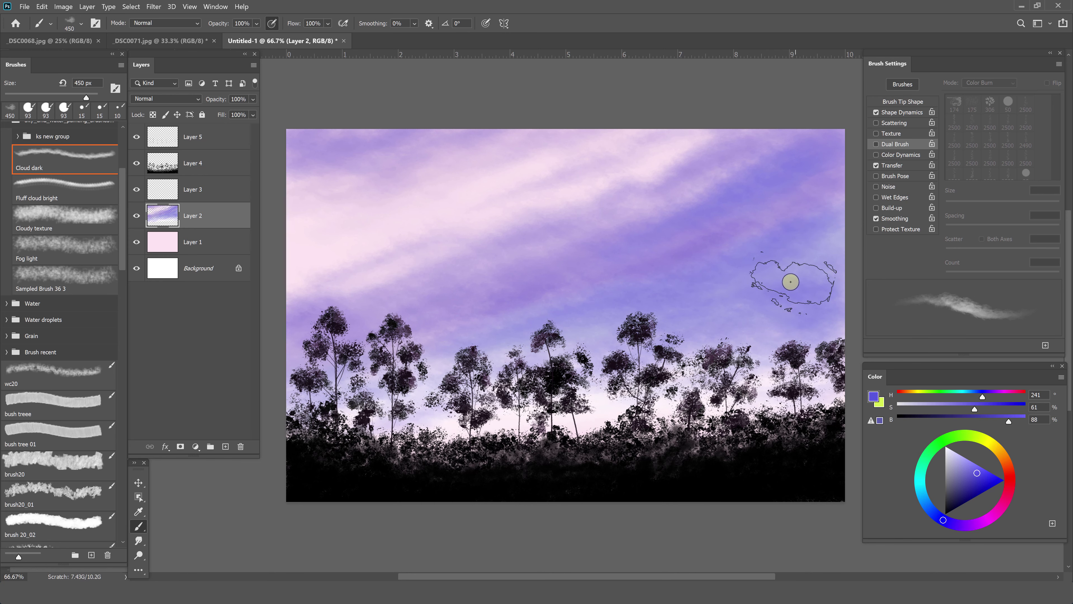
Sample deeper purples to deepen the upper sky, then rearrange the colour panel.
{"action": "left_click", "coordinate": [706, 321], "text": "alt"}
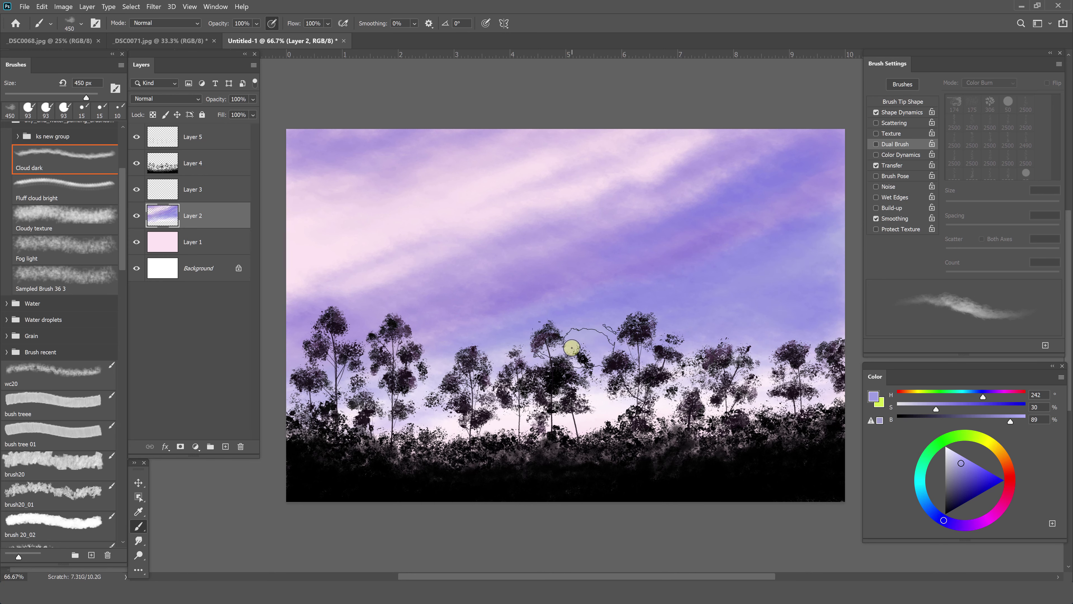
{"action": "left_click", "coordinate": [718, 312], "text": "alt"}
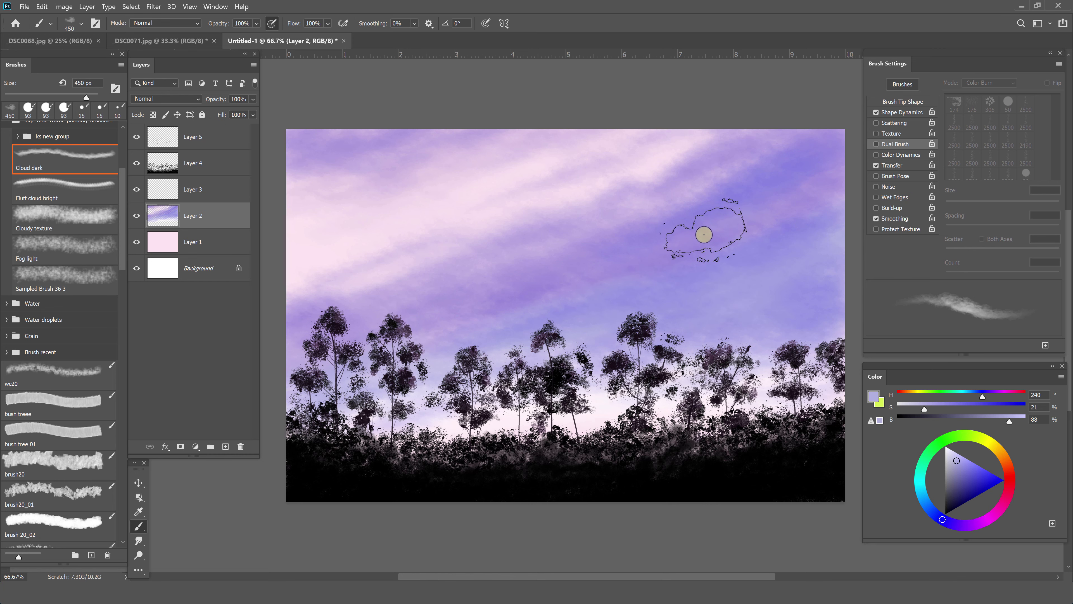
{"action": "mouse_move", "coordinate": [343, 158]}
{"action": "left_mouse_down"}
{"action": "mouse_move", "coordinate": [378, 197]}
{"action": "mouse_move", "coordinate": [654, 156]}
{"action": "mouse_move", "coordinate": [493, 133]}
{"action": "mouse_move", "coordinate": [376, 223]}
{"action": "left_mouse_up"}
{"action": "mouse_move", "coordinate": [354, 137]}
{"action": "left_mouse_down"}
{"action": "mouse_move", "coordinate": [625, 188]}
{"action": "mouse_move", "coordinate": [319, 151]}
{"action": "mouse_move", "coordinate": [343, 179]}
{"action": "mouse_move", "coordinate": [491, 246]}
{"action": "left_mouse_up"}
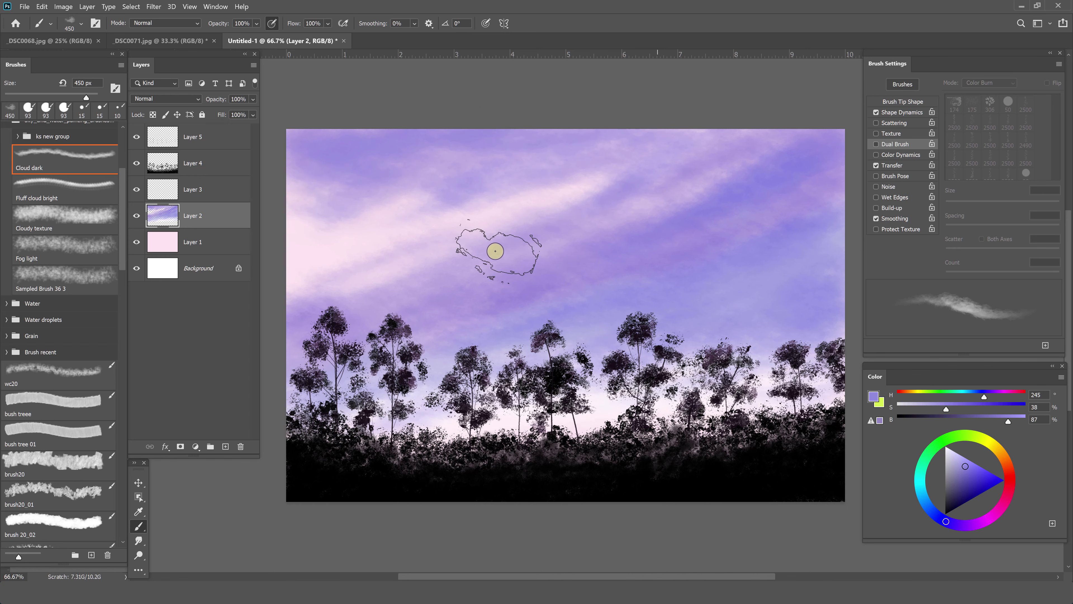
{"action": "left_click", "coordinate": [799, 171], "text": "alt"}
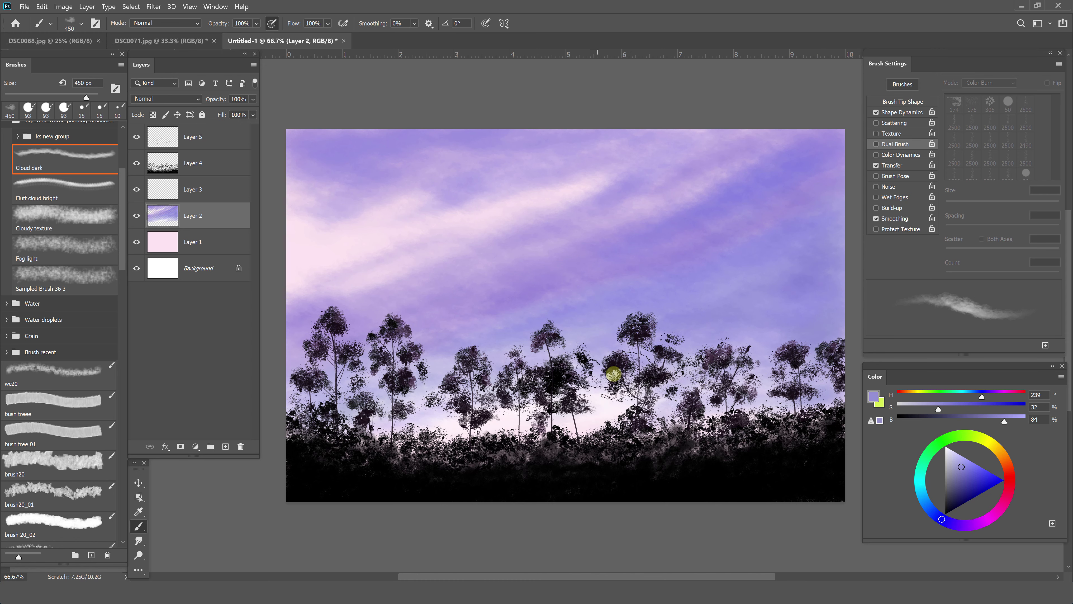
{"action": "mouse_move", "coordinate": [979, 365]}
{"action": "left_mouse_down"}
{"action": "mouse_move", "coordinate": [883, 398]}
{"action": "mouse_move", "coordinate": [991, 378]}
{"action": "left_mouse_up"}
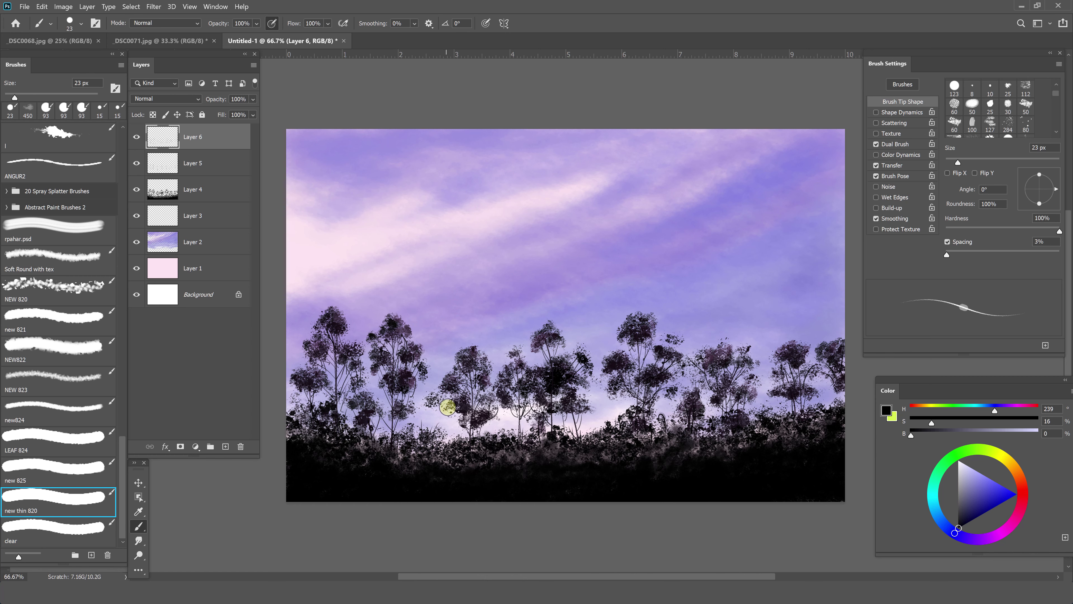
Draw thin dark branches on the trees, then darken the undergrowth texture in black.
{"action": "left_click_drag", "start_coordinate": [492, 411], "coordinate": [497, 405]}
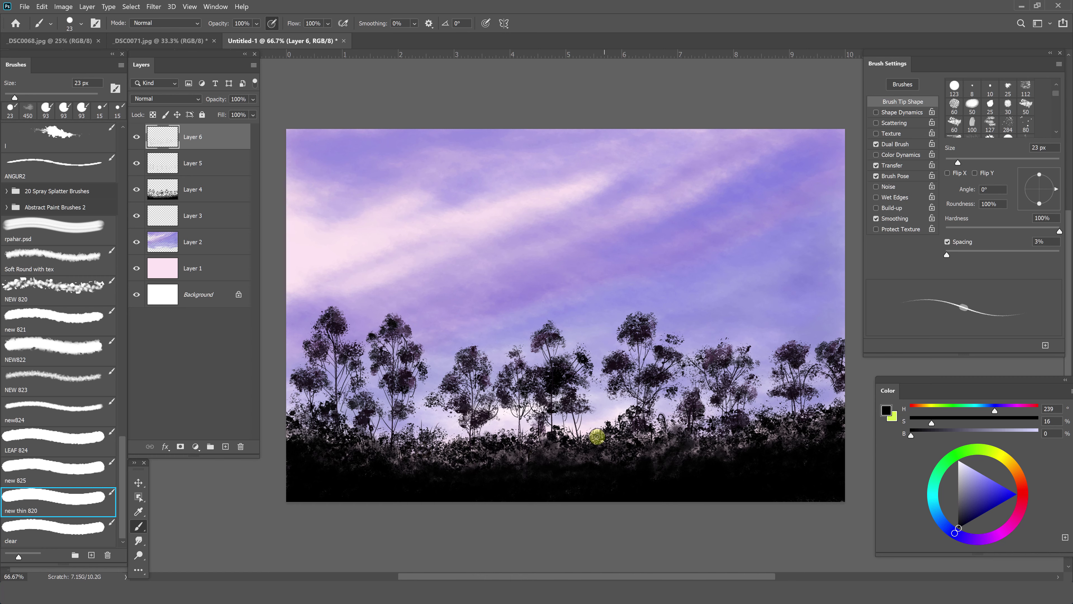
{"action": "left_click_drag", "start_coordinate": [680, 434], "coordinate": [672, 416]}
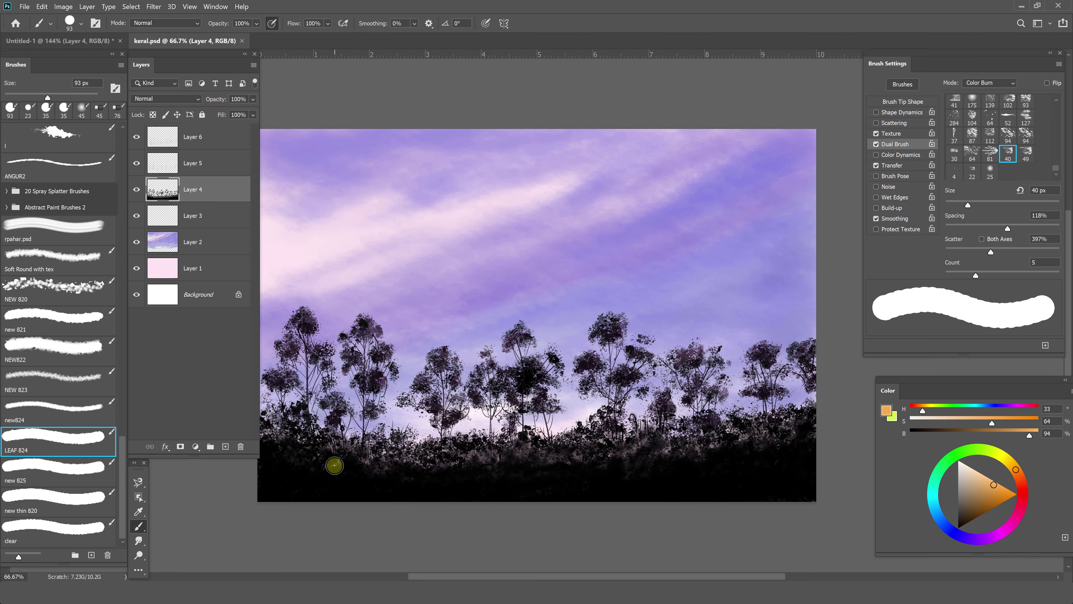
{"action": "left_click", "coordinate": [351, 467], "text": "alt"}
{"action": "mouse_move", "coordinate": [455, 450]}
{"action": "left_mouse_down"}
{"action": "mouse_move", "coordinate": [642, 439]}
{"action": "mouse_move", "coordinate": [673, 467]}
{"action": "left_mouse_up"}
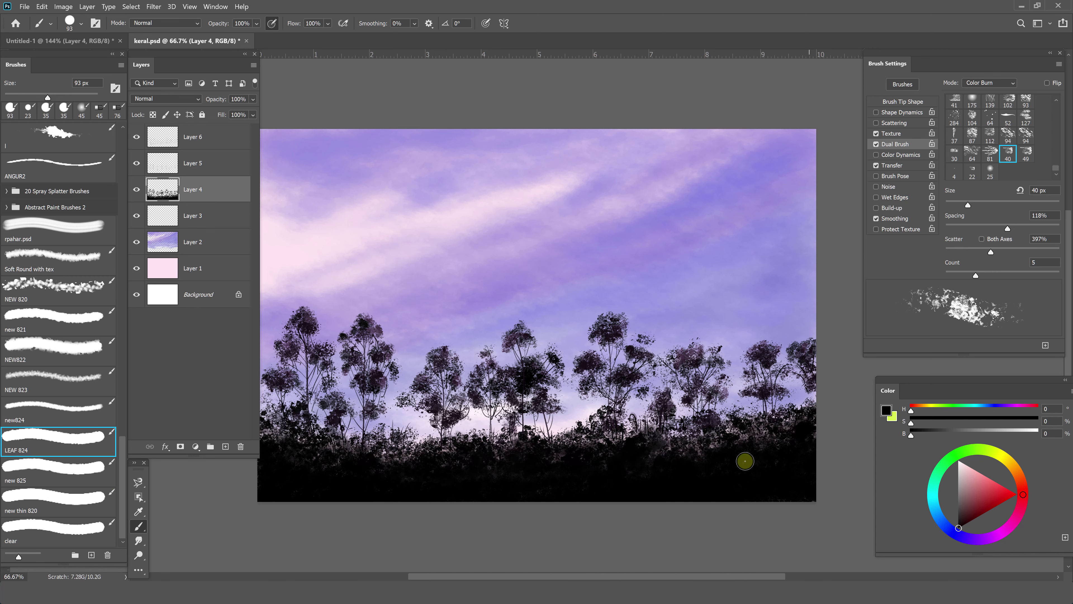
{"action": "mouse_move", "coordinate": [327, 464]}
{"action": "left_mouse_down"}
{"action": "mouse_move", "coordinate": [402, 470]}
{"action": "mouse_move", "coordinate": [422, 501]}
{"action": "mouse_move", "coordinate": [697, 422]}
{"action": "mouse_move", "coordinate": [793, 424]}
{"action": "left_mouse_up"}
Set the brush to 30 px, darken the tree foliage, and adjust Dual Brush scatter.
{"action": "left_click_drag", "start_coordinate": [967, 205], "coordinate": [951, 205]}
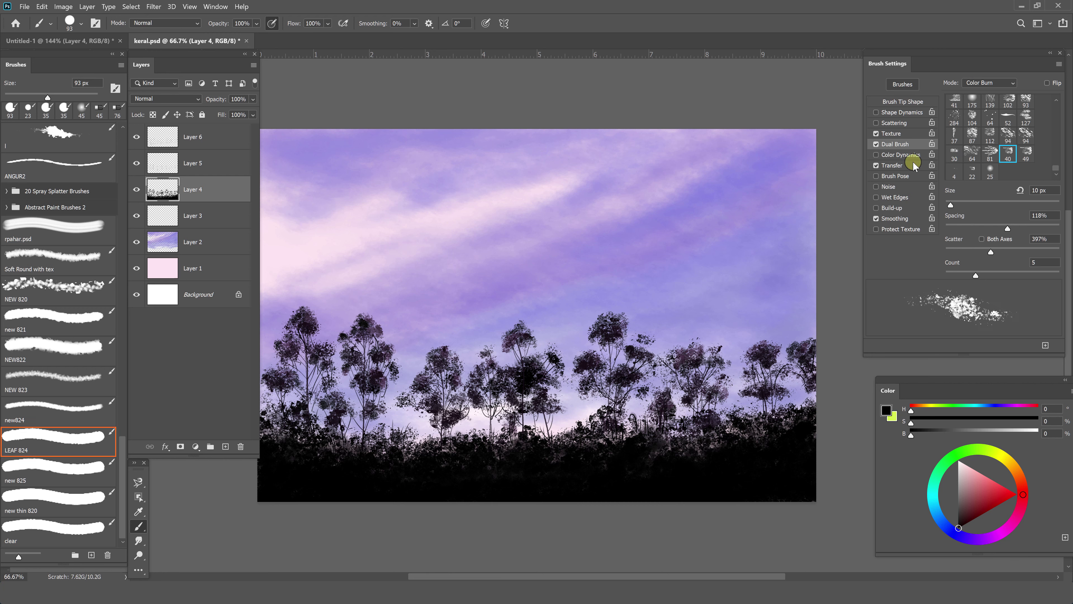
{"action": "left_click", "coordinate": [903, 102]}
{"action": "left_click_drag", "start_coordinate": [969, 162], "coordinate": [962, 162]}
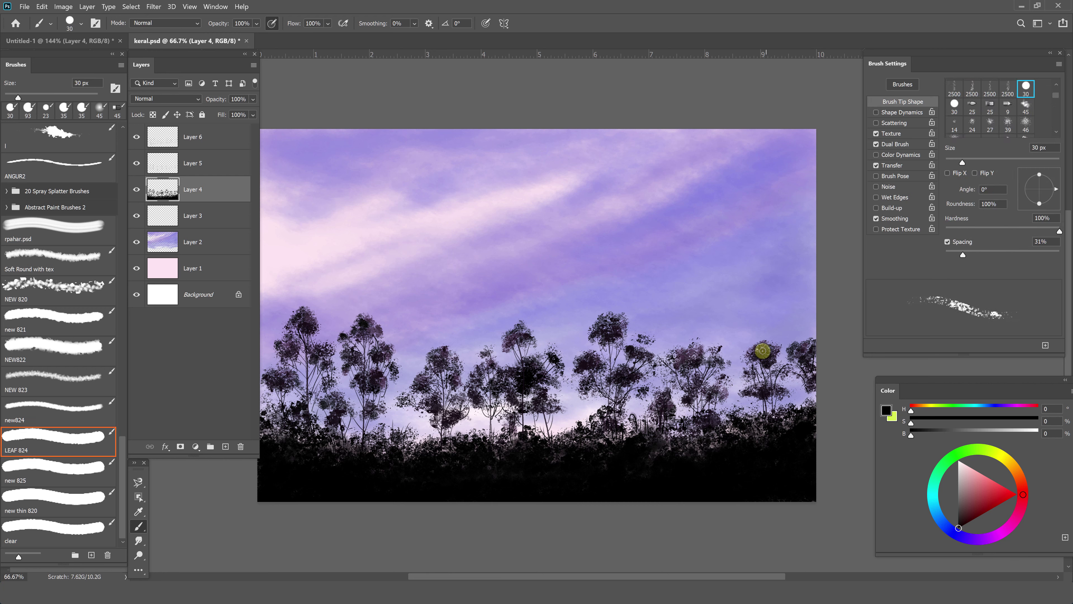
{"action": "mouse_move", "coordinate": [773, 349]}
{"action": "left_mouse_down"}
{"action": "mouse_move", "coordinate": [767, 386]}
{"action": "mouse_move", "coordinate": [739, 392]}
{"action": "mouse_move", "coordinate": [727, 412]}
{"action": "left_mouse_up"}
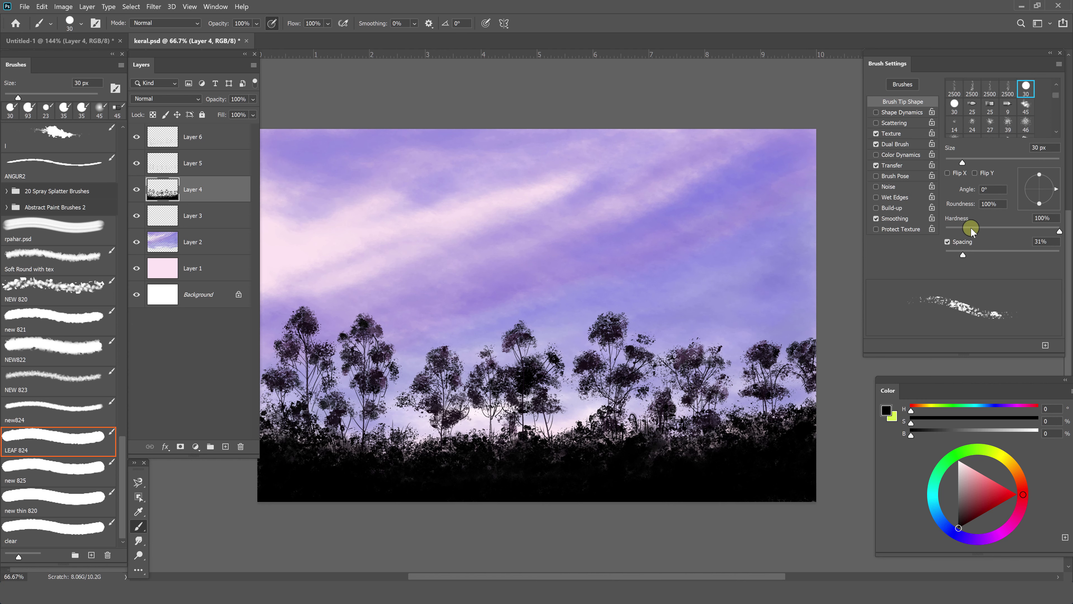
{"action": "left_click", "coordinate": [895, 143]}
{"action": "mouse_move", "coordinate": [971, 250]}
{"action": "left_mouse_down"}
{"action": "mouse_move", "coordinate": [993, 253]}
{"action": "mouse_move", "coordinate": [968, 253]}
{"action": "mouse_move", "coordinate": [1003, 228]}
{"action": "mouse_move", "coordinate": [958, 205]}
{"action": "left_mouse_up"}
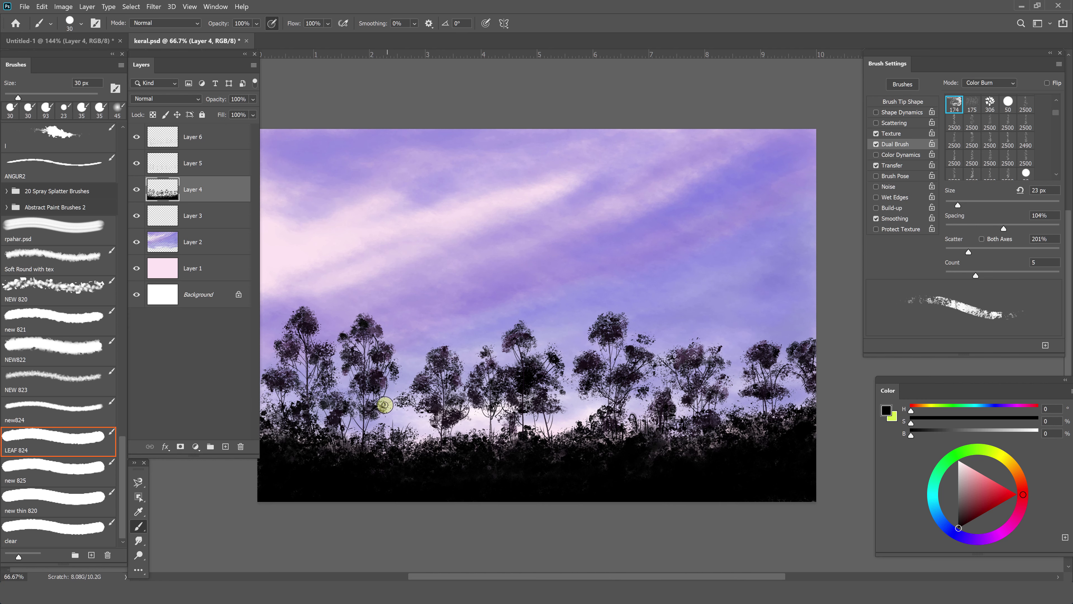
On Layer 3 with NEW 823, paint a pale pink cloud between trees and dark haze along the treeline.
{"action": "left_click", "coordinate": [190, 224]}
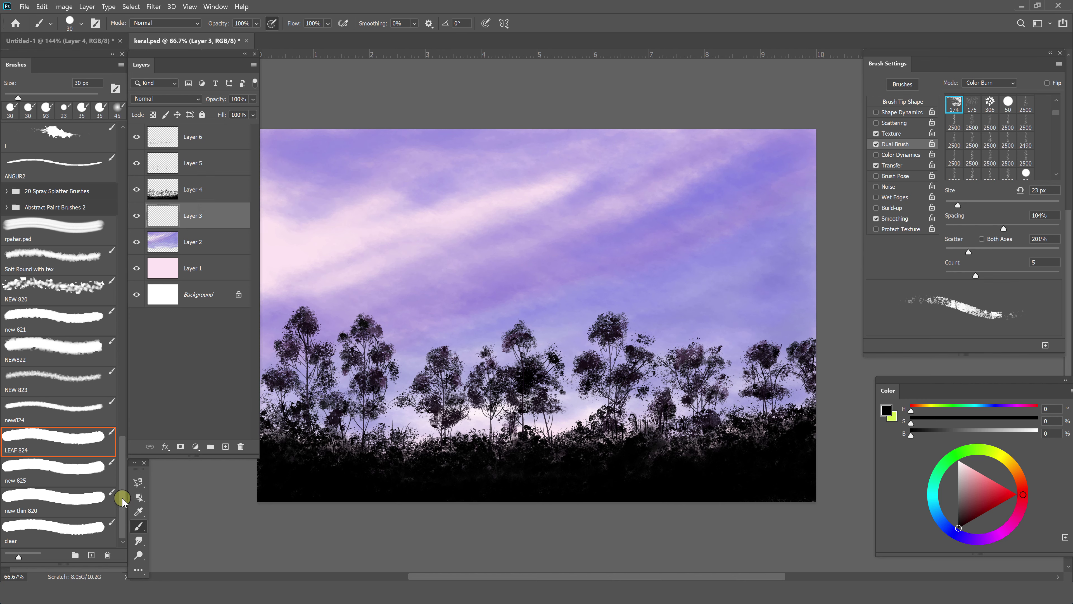
{"action": "left_click", "coordinate": [72, 380]}
{"action": "left_click", "coordinate": [467, 412], "text": "alt"}
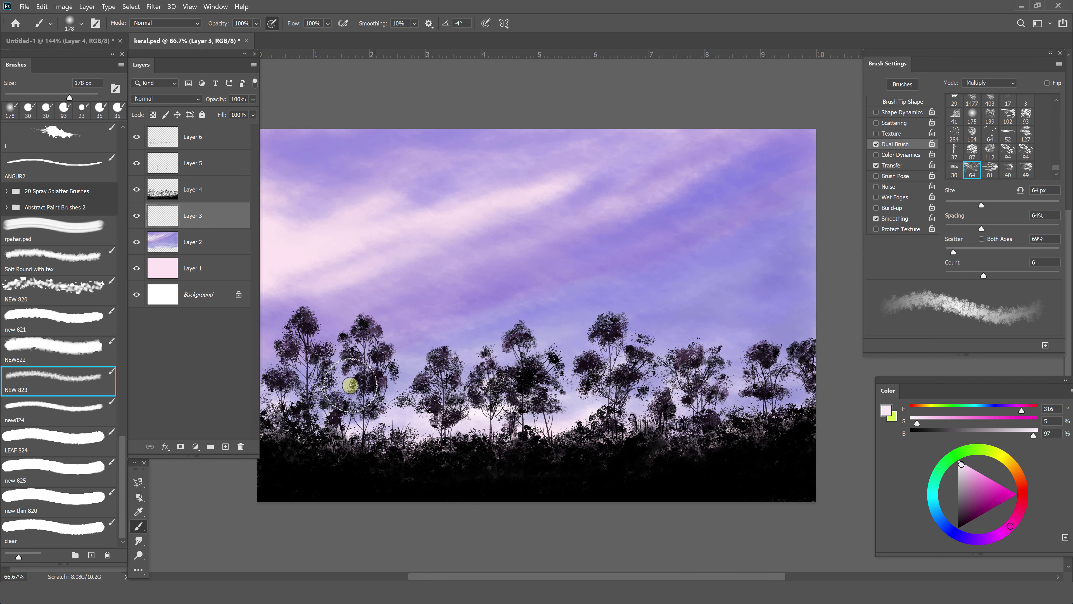
{"action": "left_click_drag", "start_coordinate": [555, 355], "coordinate": [590, 336]}
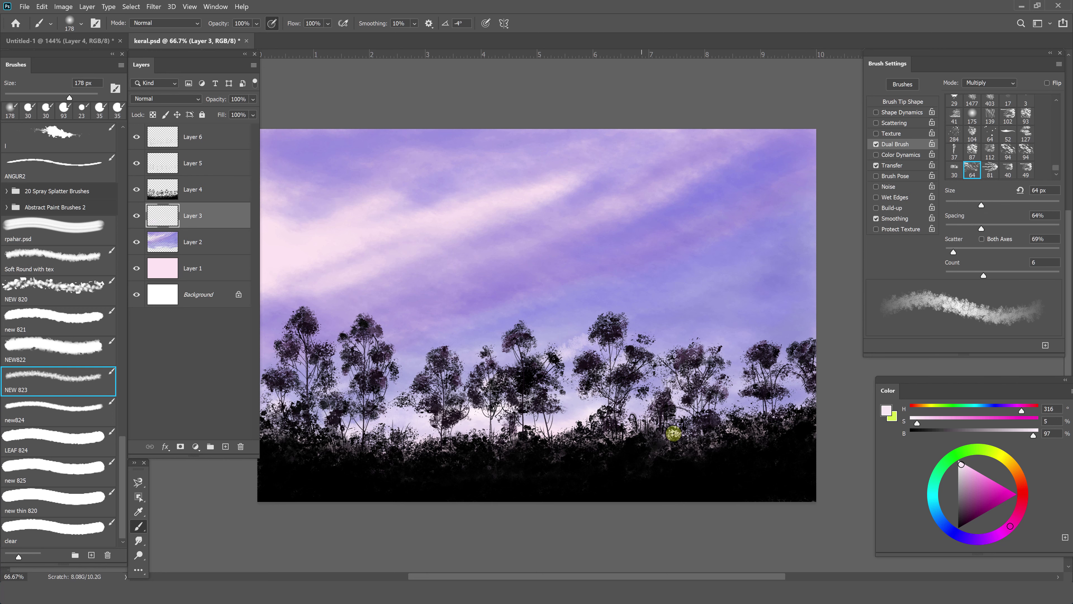
{"action": "left_click", "coordinate": [762, 445], "text": "alt"}
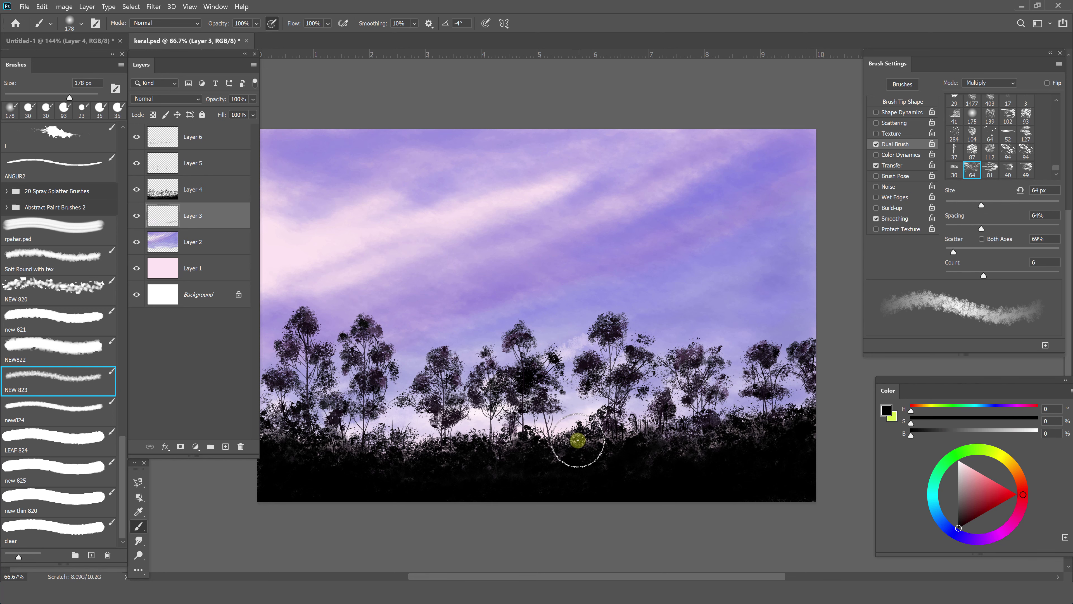
{"action": "mouse_move", "coordinate": [577, 440]}
{"action": "left_mouse_down"}
{"action": "mouse_move", "coordinate": [479, 431]}
{"action": "mouse_move", "coordinate": [391, 449]}
{"action": "left_mouse_up"}
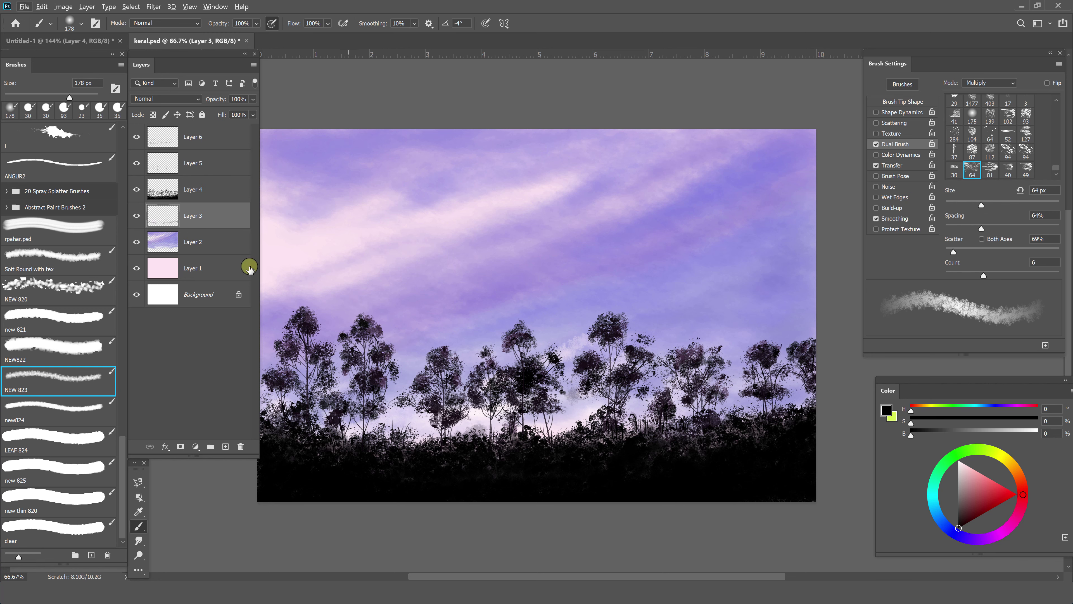
On Layer 2, sample a lavender sky colour and switch to the 'clear' brush preset.
{"action": "left_click", "coordinate": [507, 264], "text": "ctrl"}
{"action": "left_click", "coordinate": [568, 326], "text": "alt"}
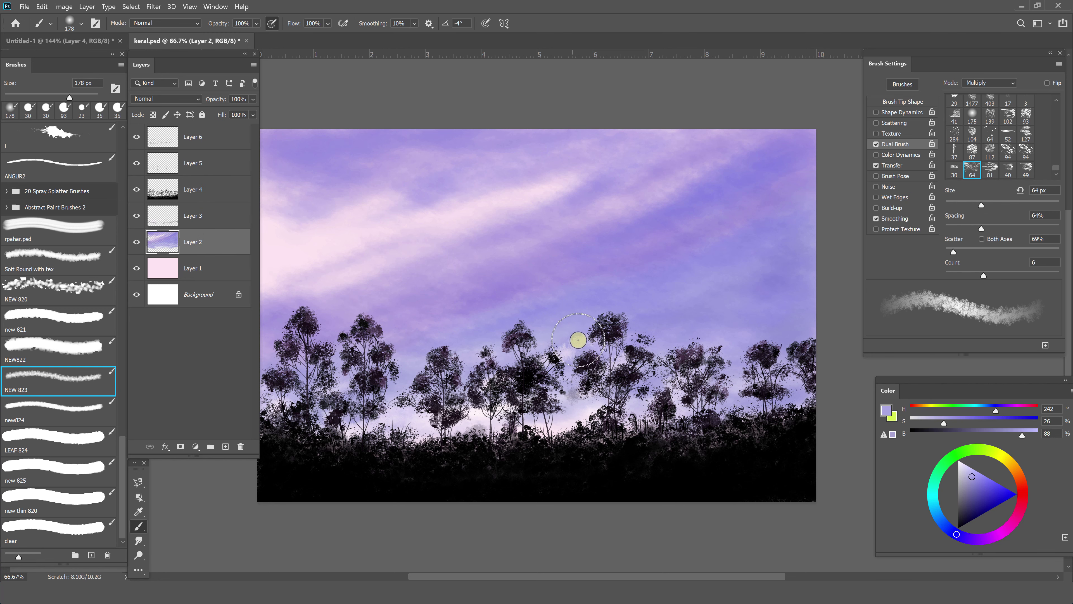
{"action": "key", "text": "shift+period"}
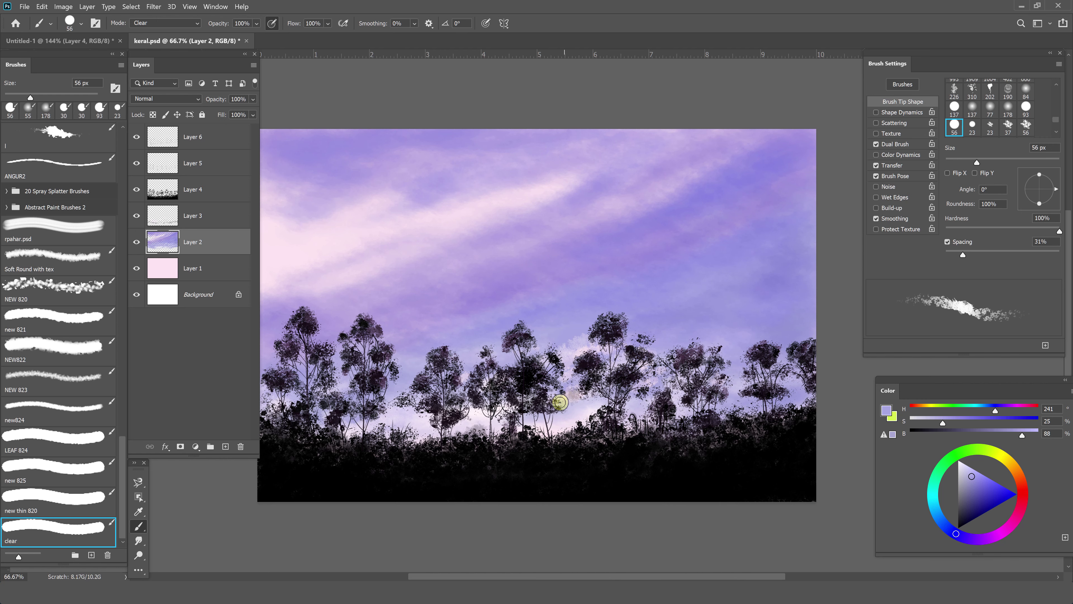
Apply the 56 px clear brush to Layer 4's tree silhouettes, then return to Layer 2.
{"action": "left_click", "coordinate": [413, 379], "text": "ctrl"}
{"action": "left_click", "coordinate": [418, 383], "text": "alt"}
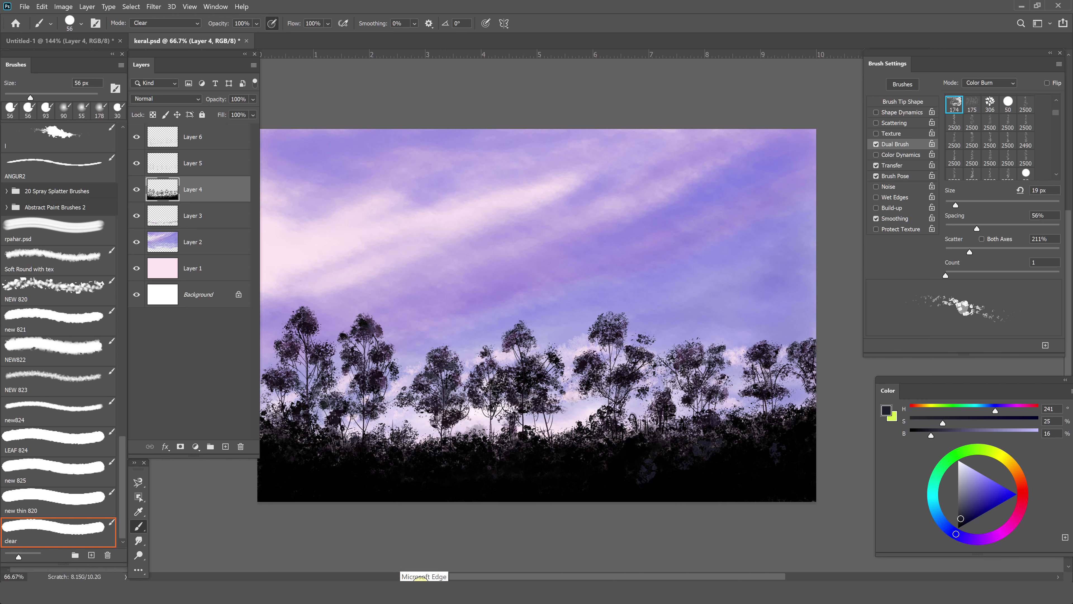
{"action": "left_click", "coordinate": [421, 578]}
{"action": "left_click", "coordinate": [242, 250]}
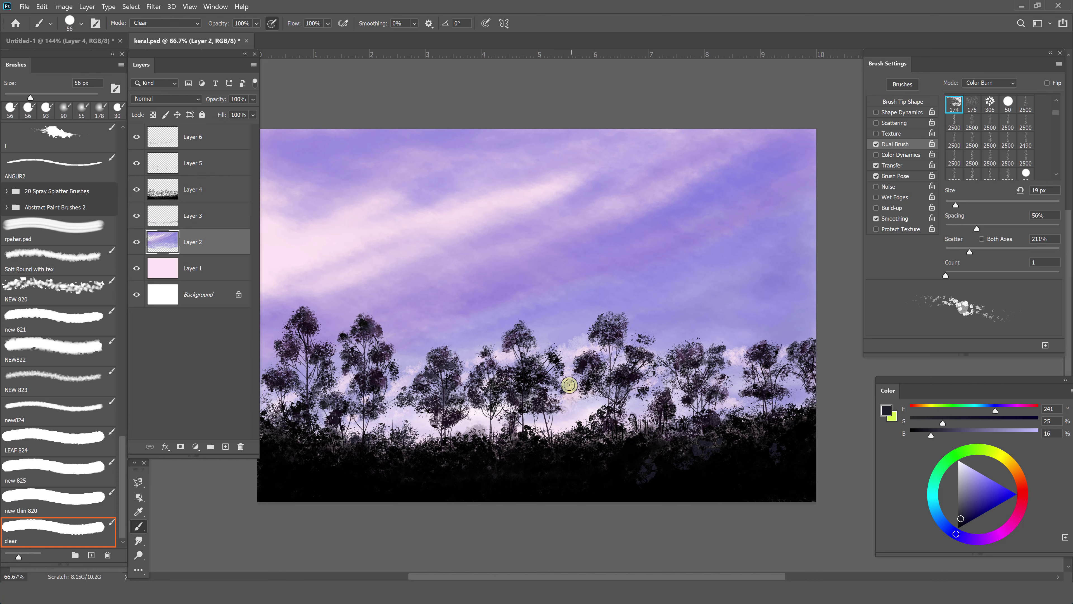